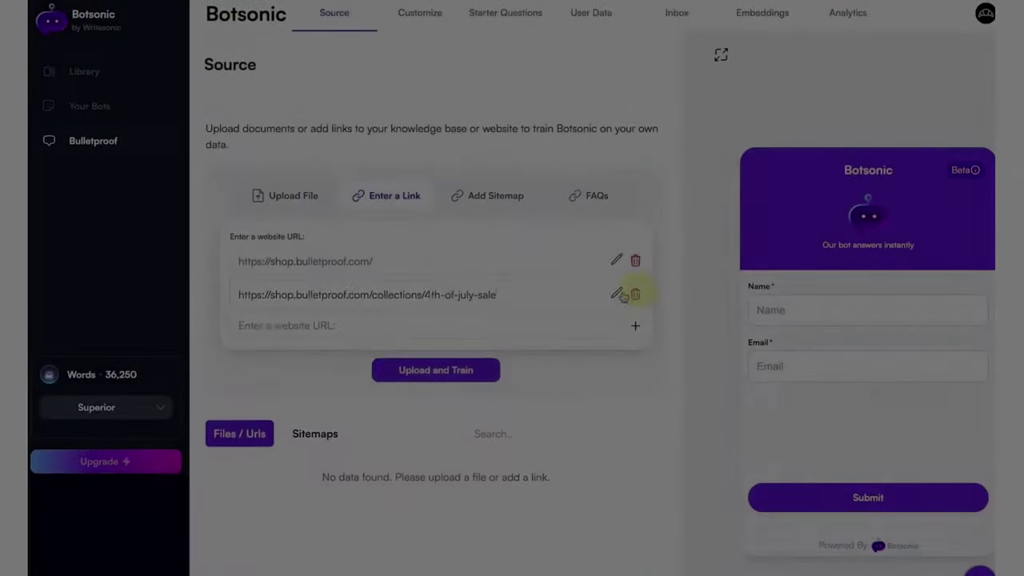
Train Botsonic on the two shop links, then add and train the bulletproof.com blog URL
text(https://www.bulletproof.com/blog/)
click(435, 371)
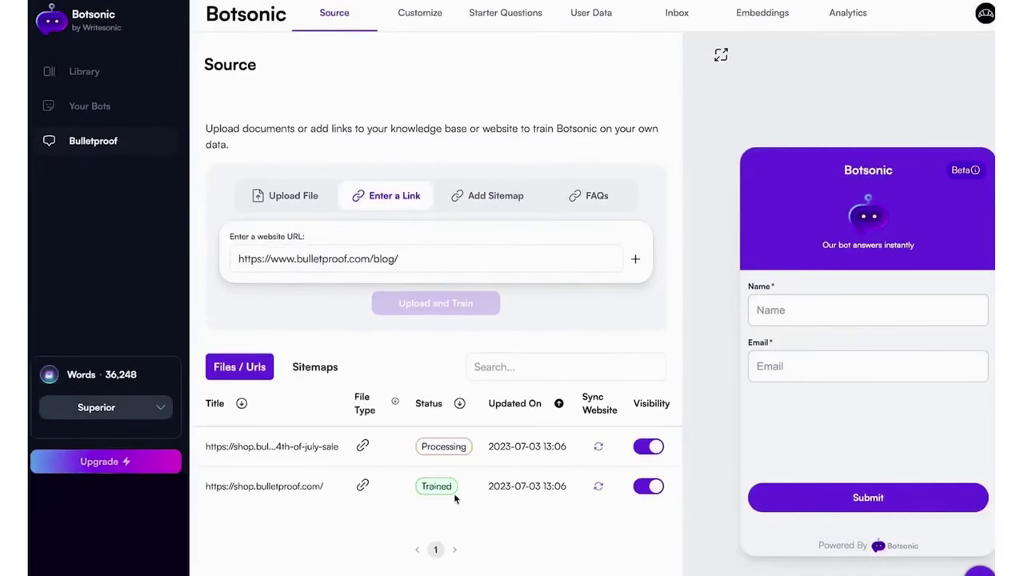
click(635, 259)
click(461, 345)
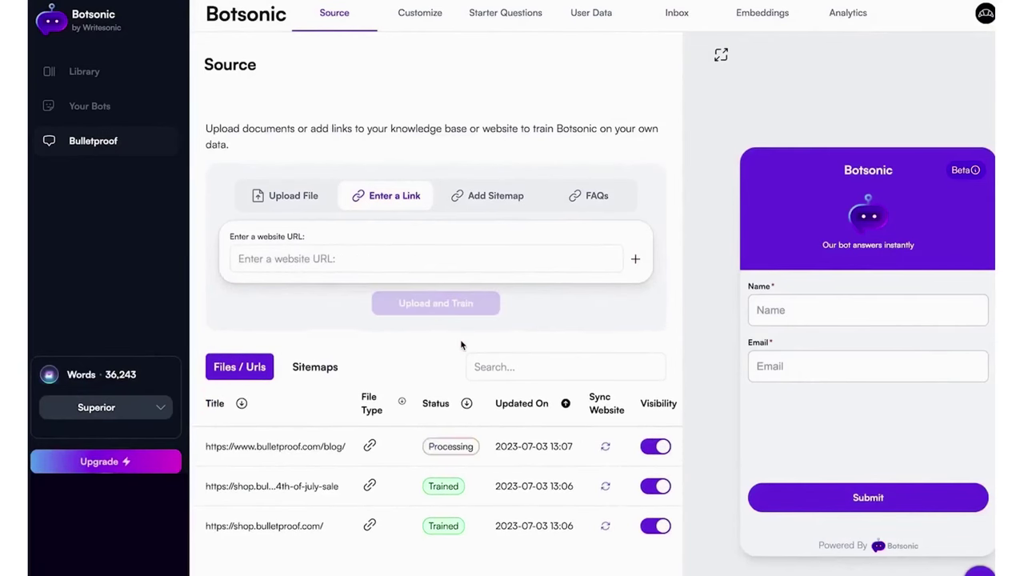
Enter a visitor name and e-mail address in the test chat form and submit them
click(802, 311)
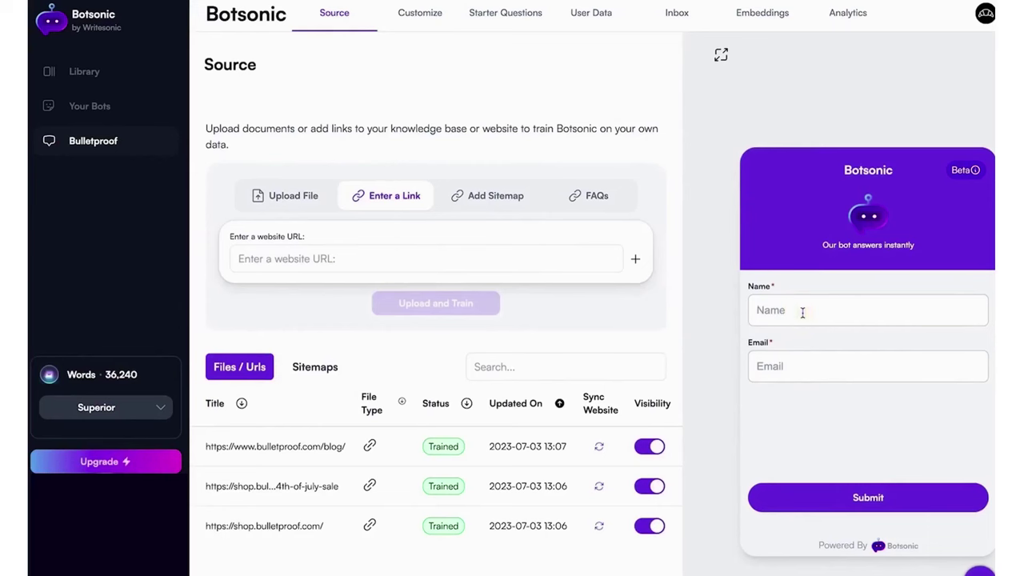
text(Matt)
key(Tab)
text(Matt@test.com)
click(866, 497)
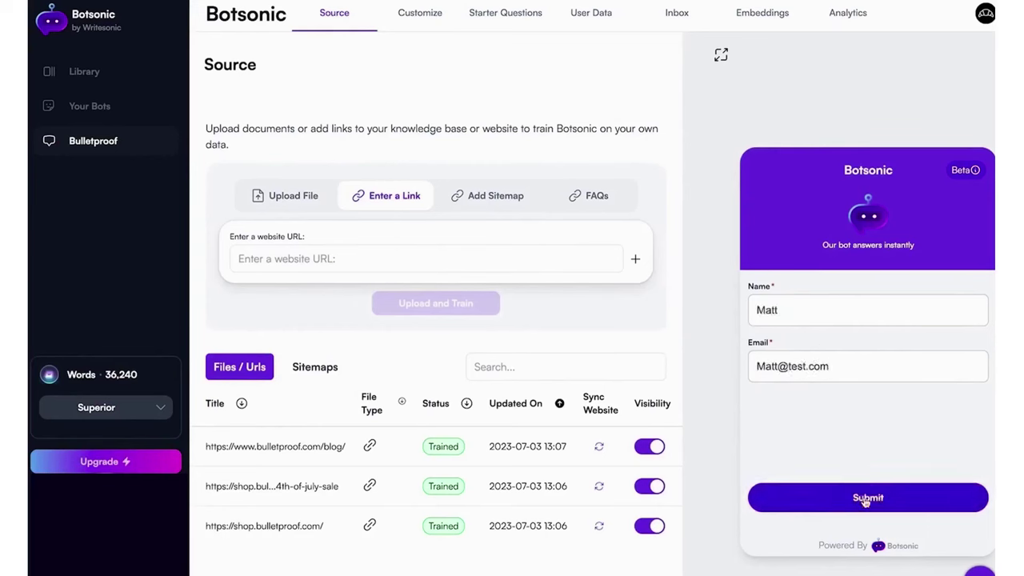
Ask the bot 'what kind of coffee do you sell?' and 'what color is the sky?'
click(865, 504)
text(what kind of coffee do you sell?)
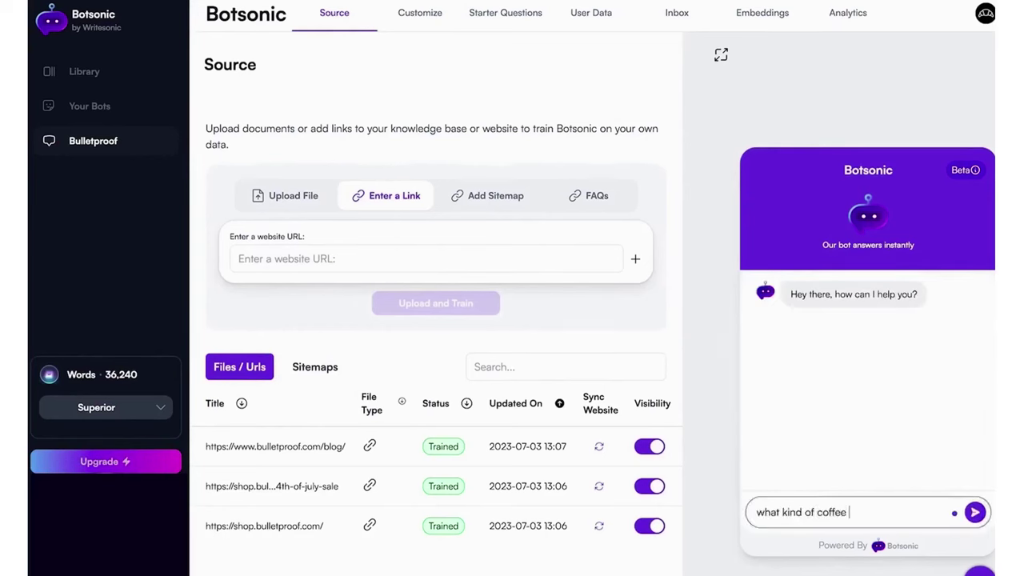
key(Return)
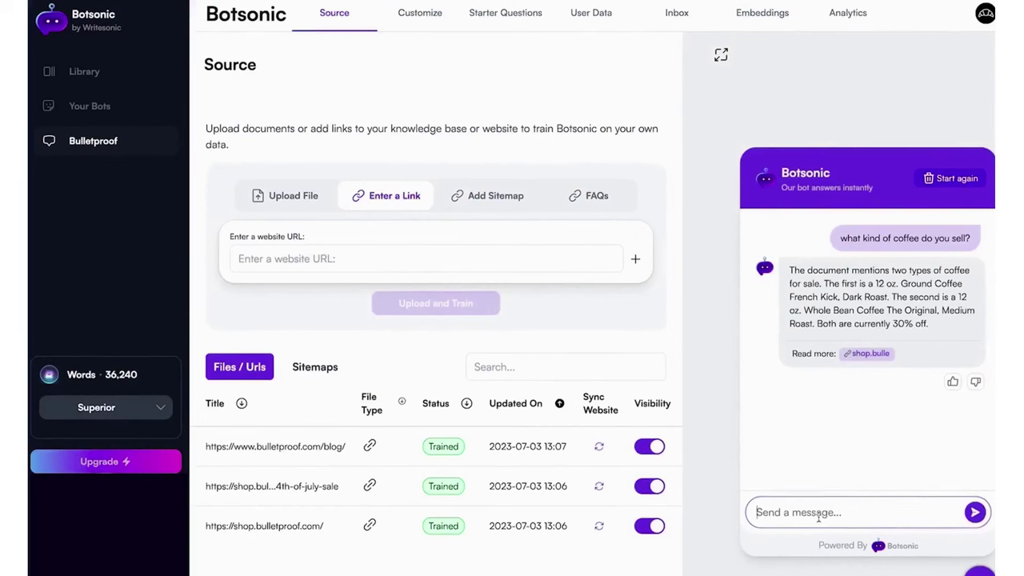
text(what color is the sky?)
key(Return)
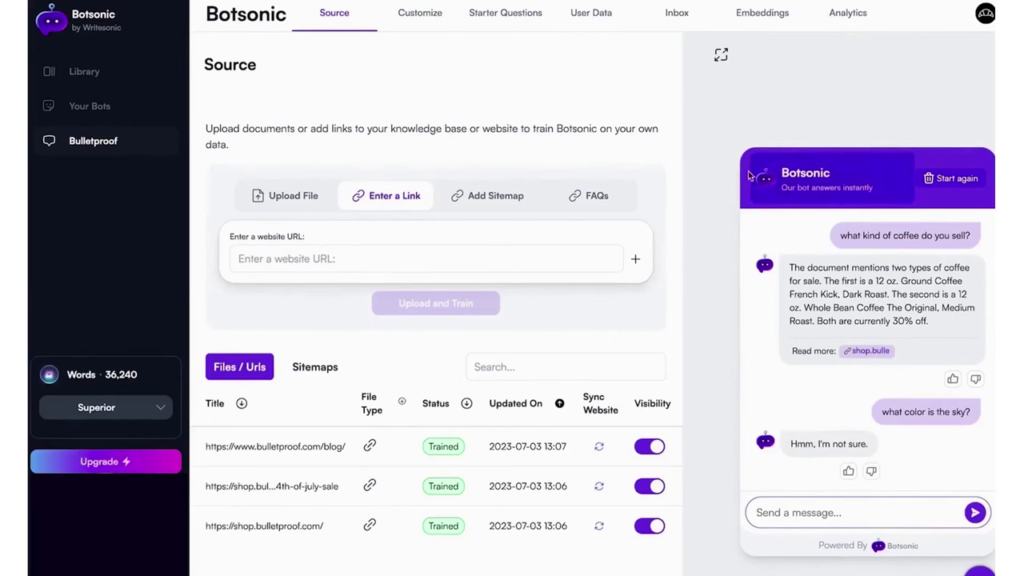
Set the Company Name to Bulletproof in the Customize settings and save it
click(420, 13)
key(Tab)
text(Bulletproof)
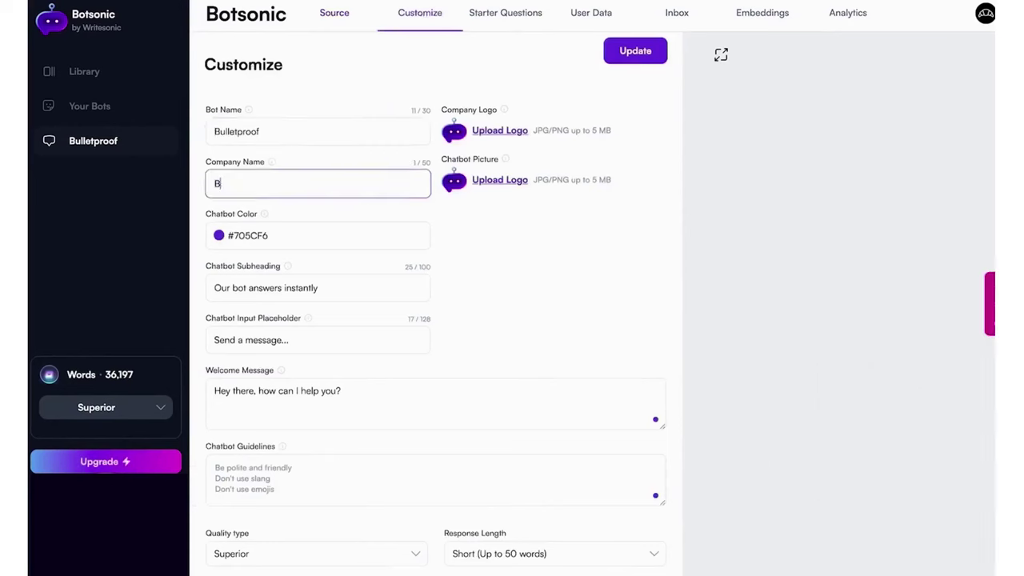
key(BackSpace)
key(BackSpace)
key(BackSpace)
key(BackSpace)
text(roof)
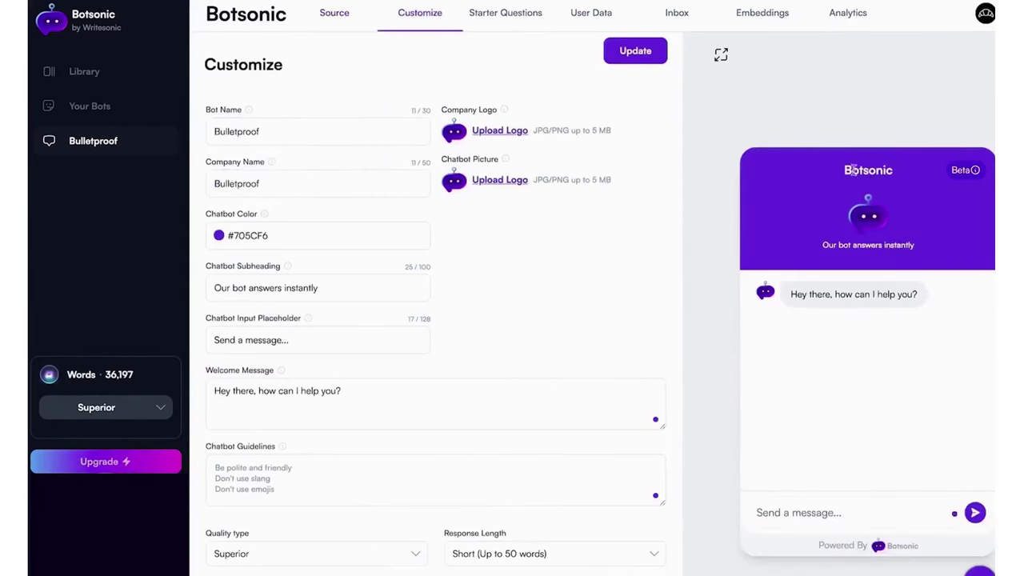
click(630, 54)
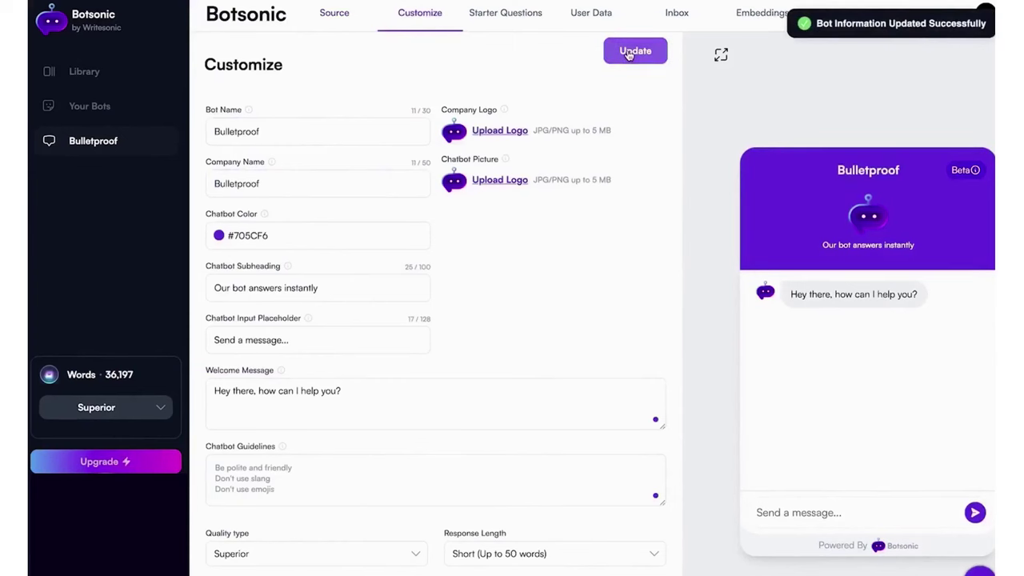
Upload the Bulletproof logo image and set the chatbot colour to #fc5000
click(492, 132)
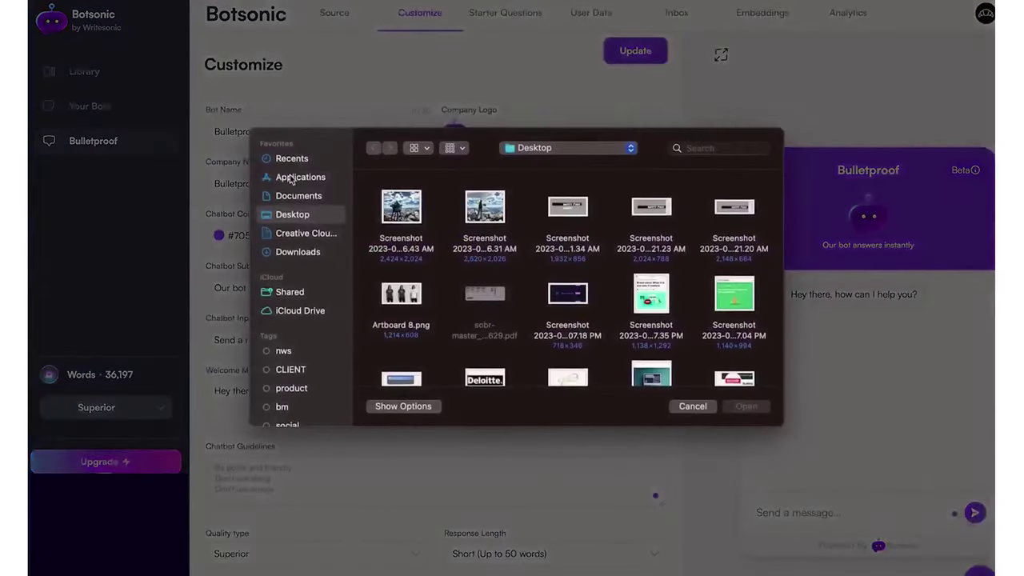
scroll(437, 230, down, 3)
scroll(437, 230, up, 3)
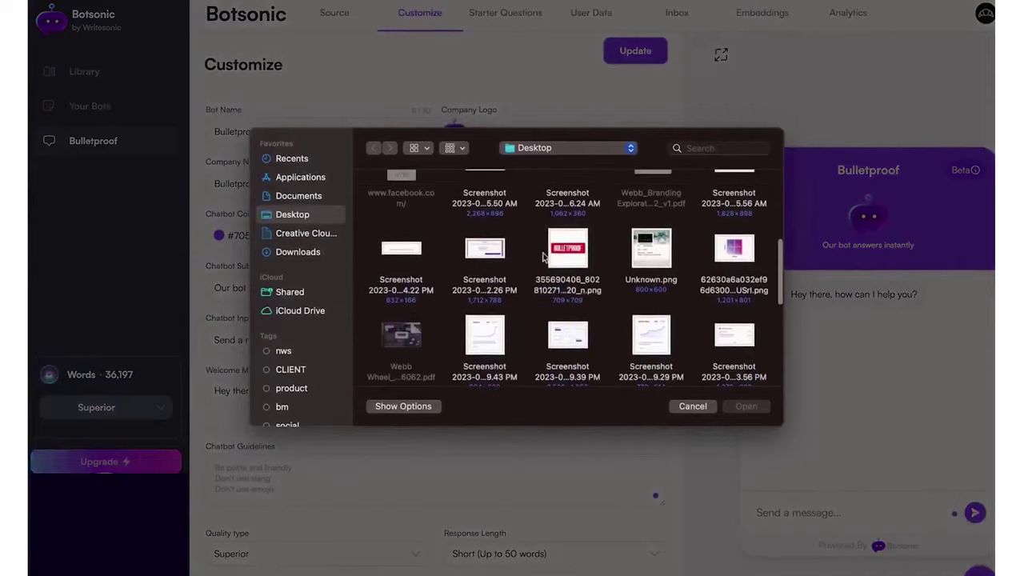
click(568, 252)
click(747, 406)
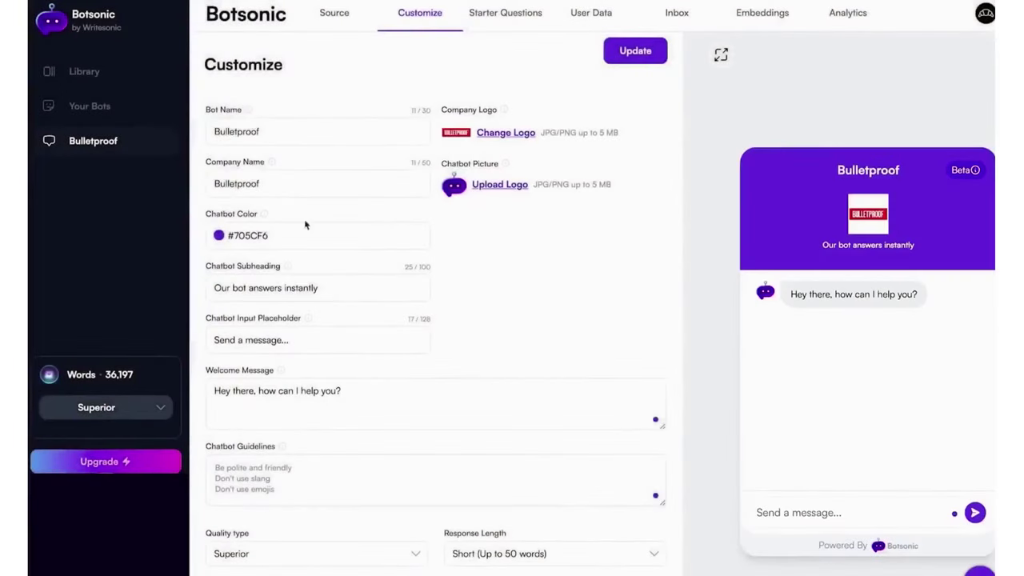
click(305, 232)
click(469, 267)
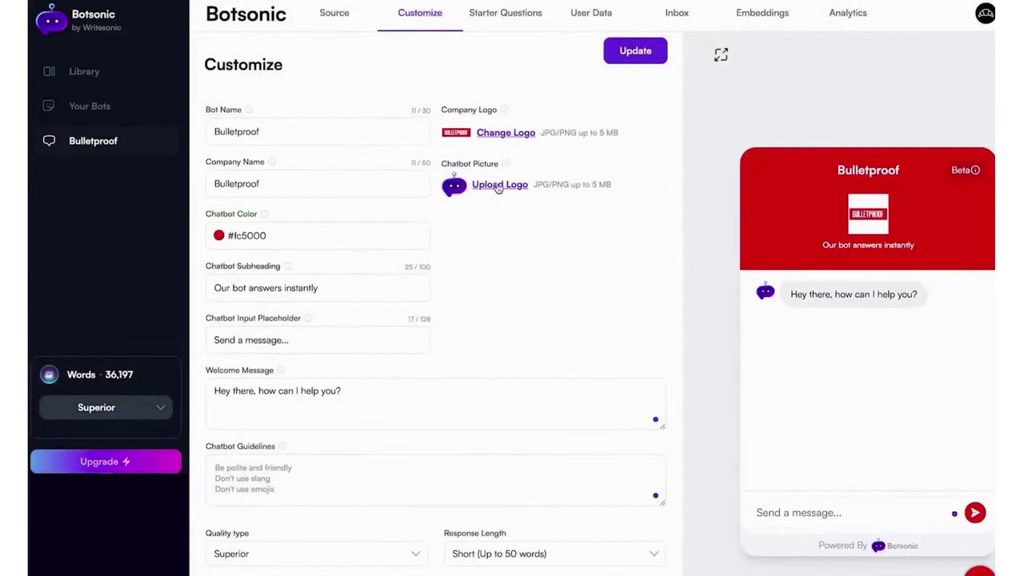
Change the chatbot subheading to 'Chat away!' and save it
double_click(359, 289)
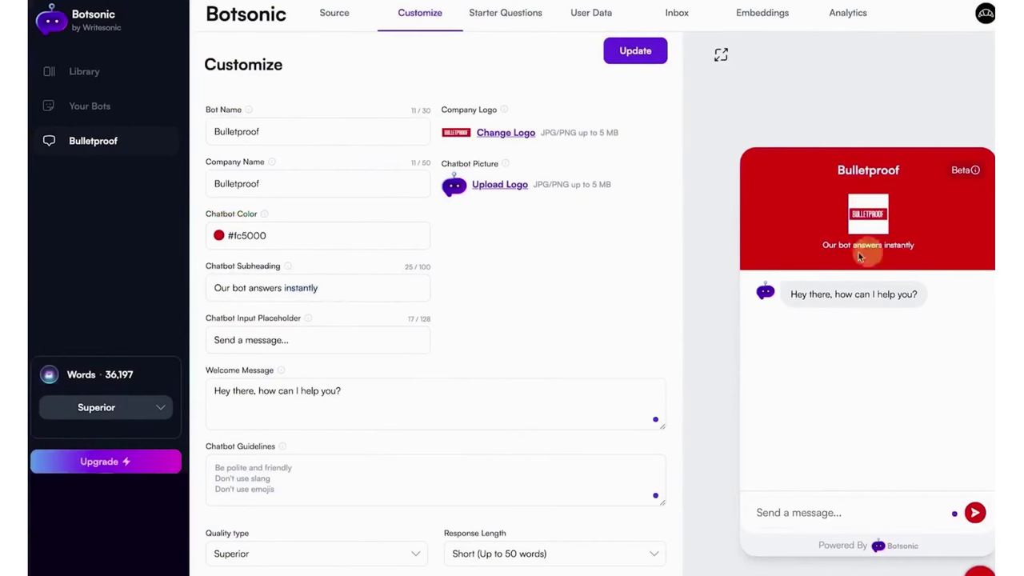
drag(824, 244, 931, 245)
double_click(328, 290)
triple_click(327, 291)
text(Chat away!)
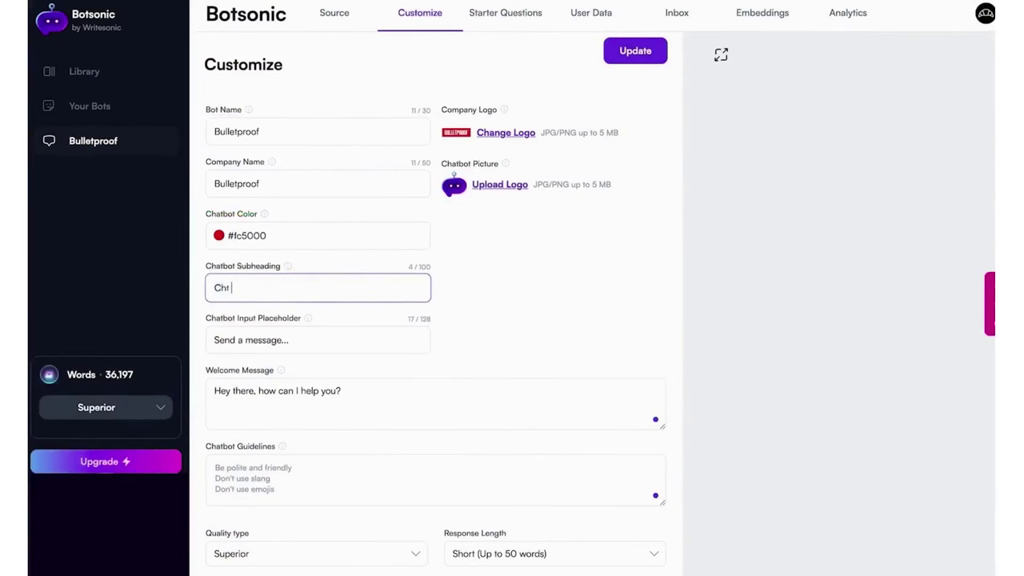
click(697, 278)
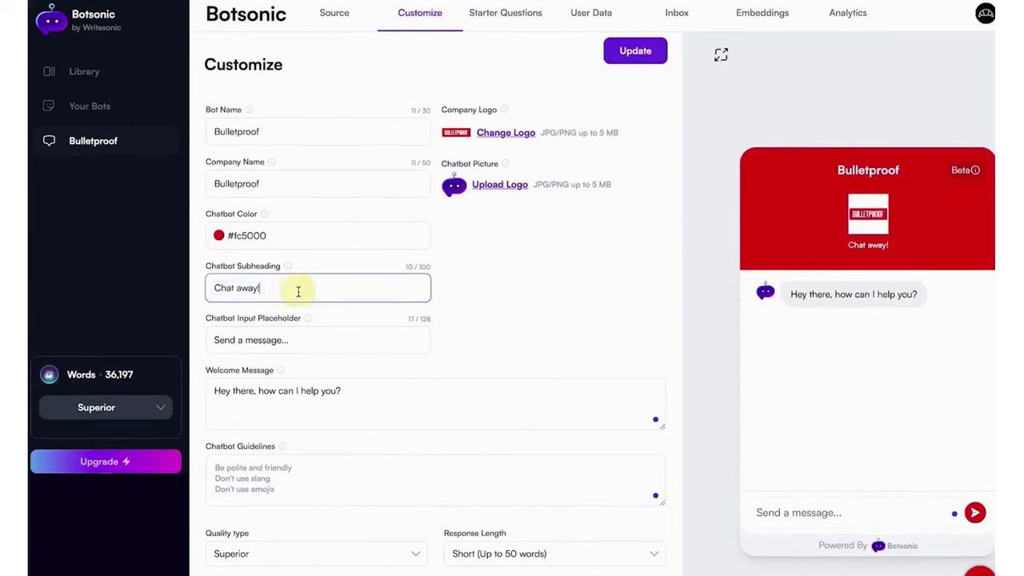
Replace the subheading with 'We're here for you 24/7' and save, leaving the welcome message unchanged
triple_click(297, 291)
text(We're here for you 24/7)
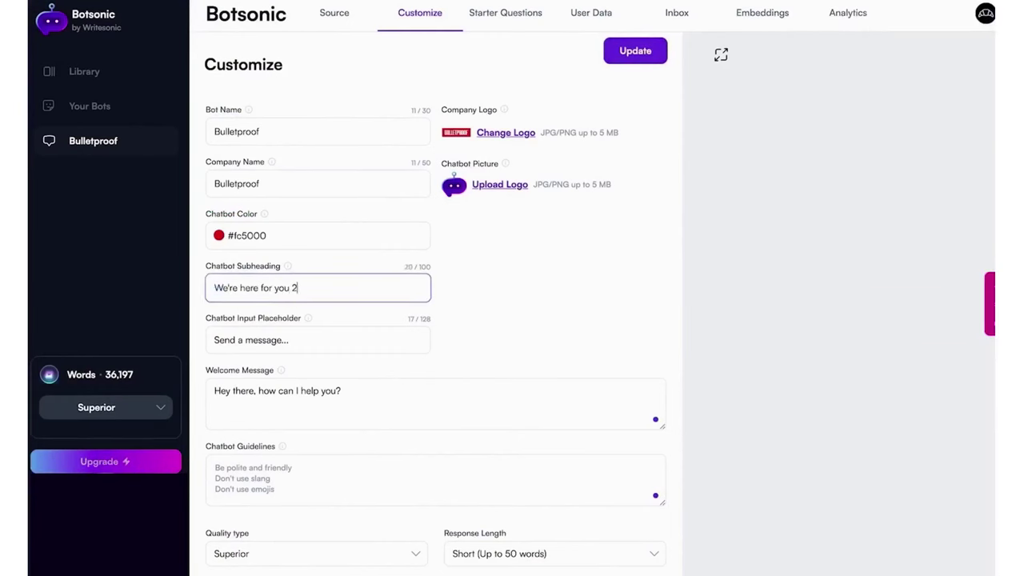
click(622, 58)
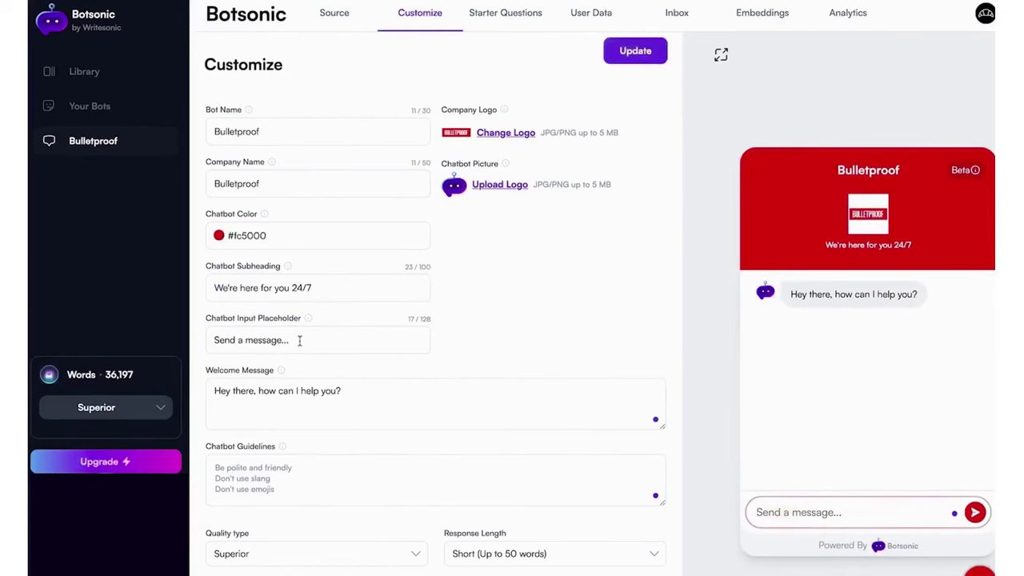
click(384, 396)
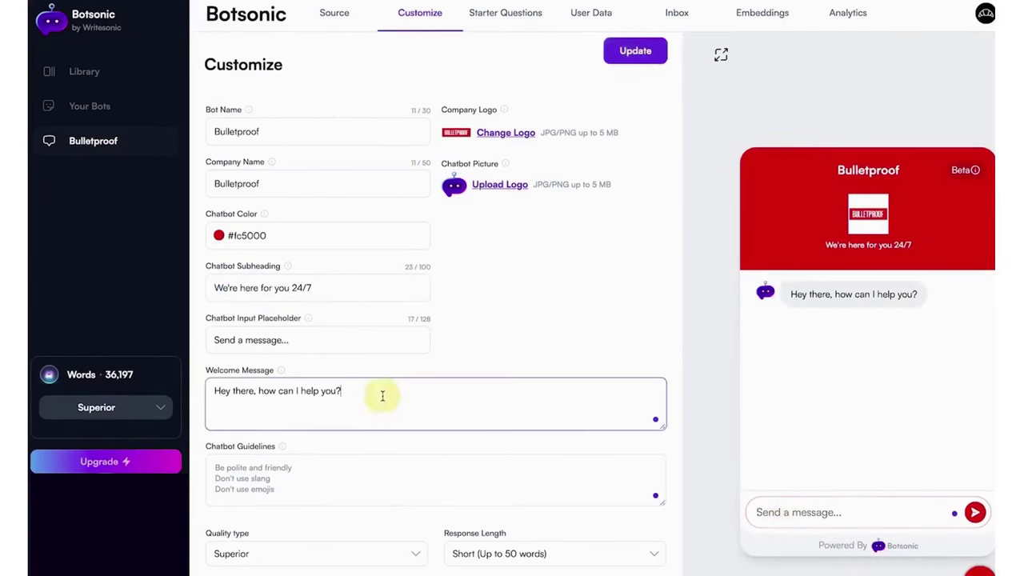
click(955, 301)
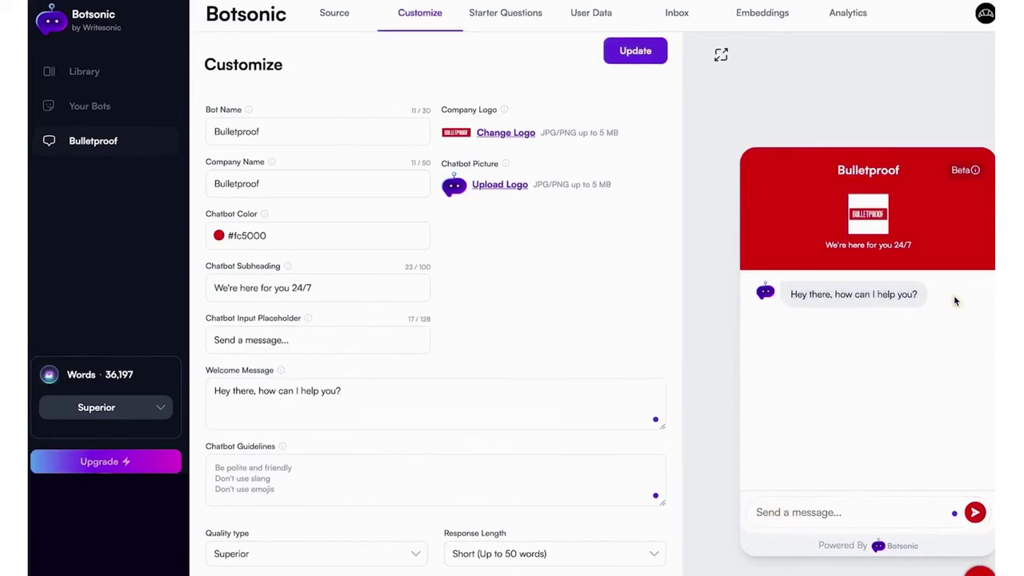
Turn off Botsonic Branding, enable Hide Beta, keep the widget on the right, and update
scroll(531, 316, down, 3)
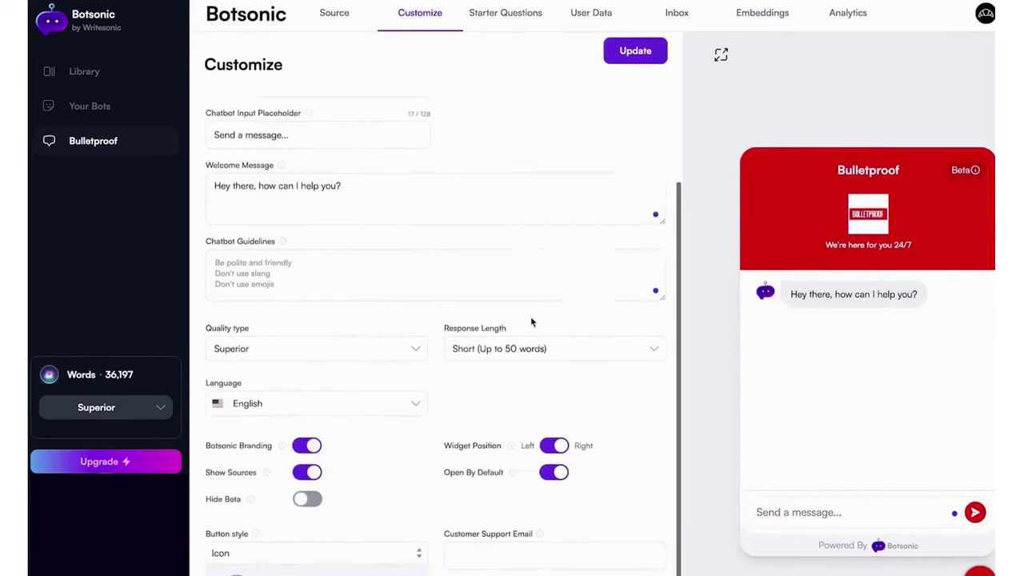
click(307, 432)
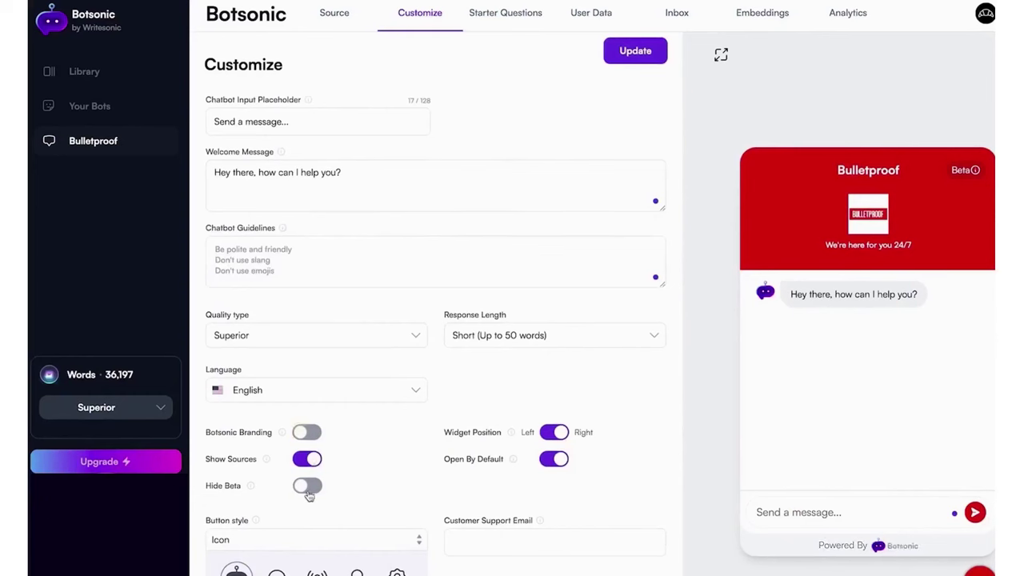
click(307, 486)
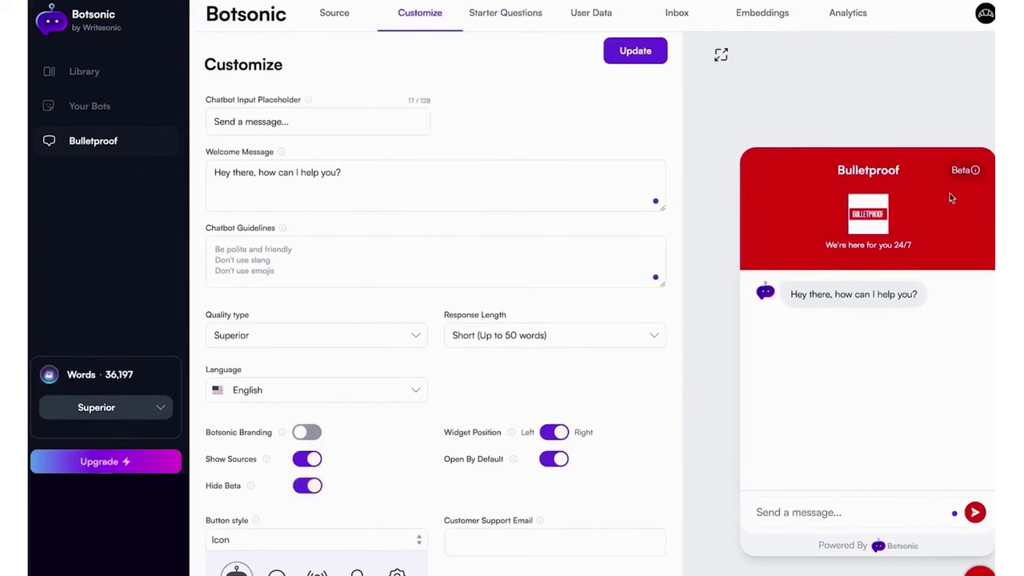
click(558, 433)
click(559, 433)
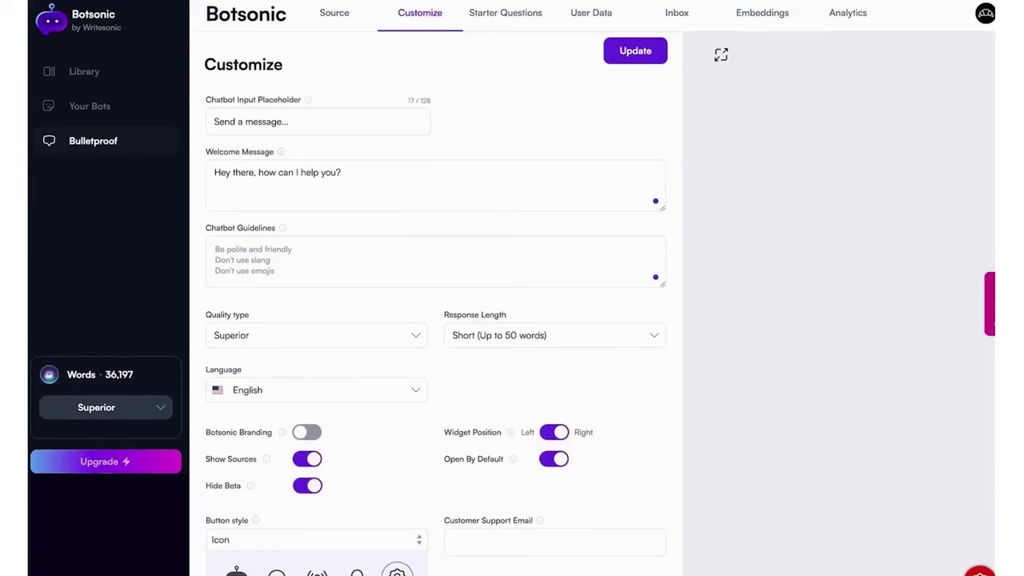
click(647, 63)
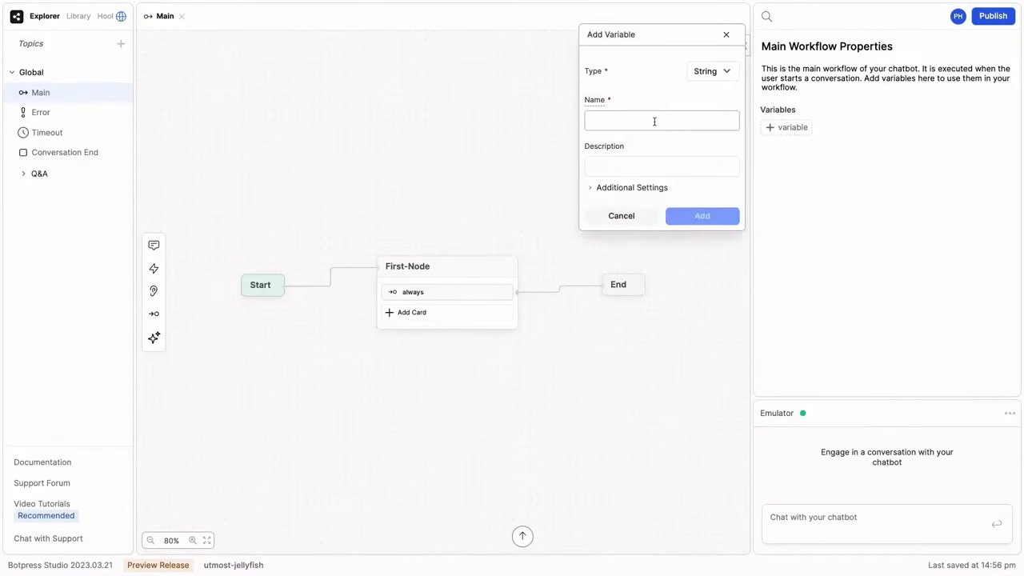
Add String variables userCity, holidays, countryCode and holidayPlan to the Main workflow
text(userC)
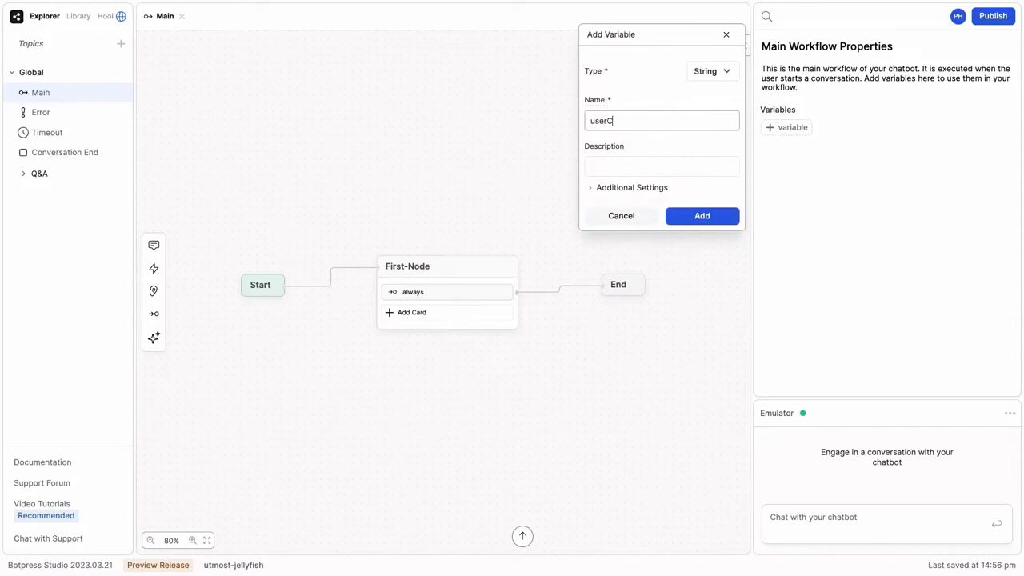
text(ity)
key(Return)
text(holidays)
key(Return)
text(conut)
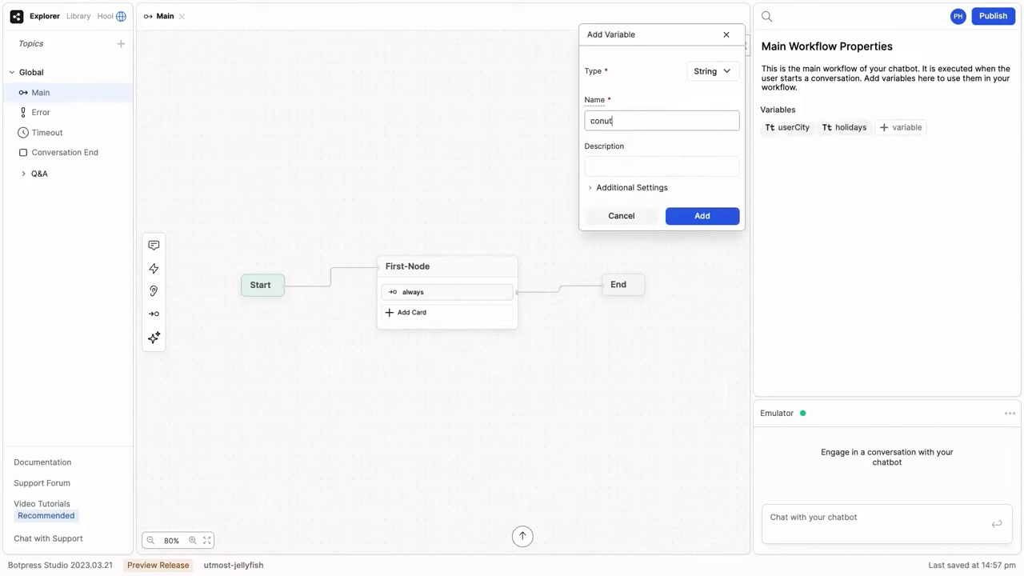
text(ntryCode)
key(Return)
text(holiday)
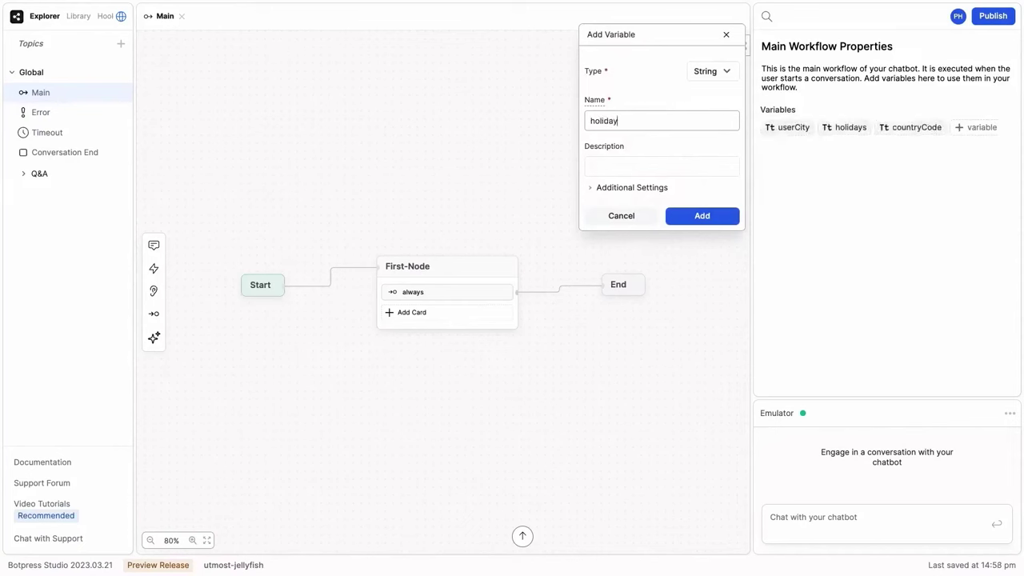
text(Plan)
key(Return)
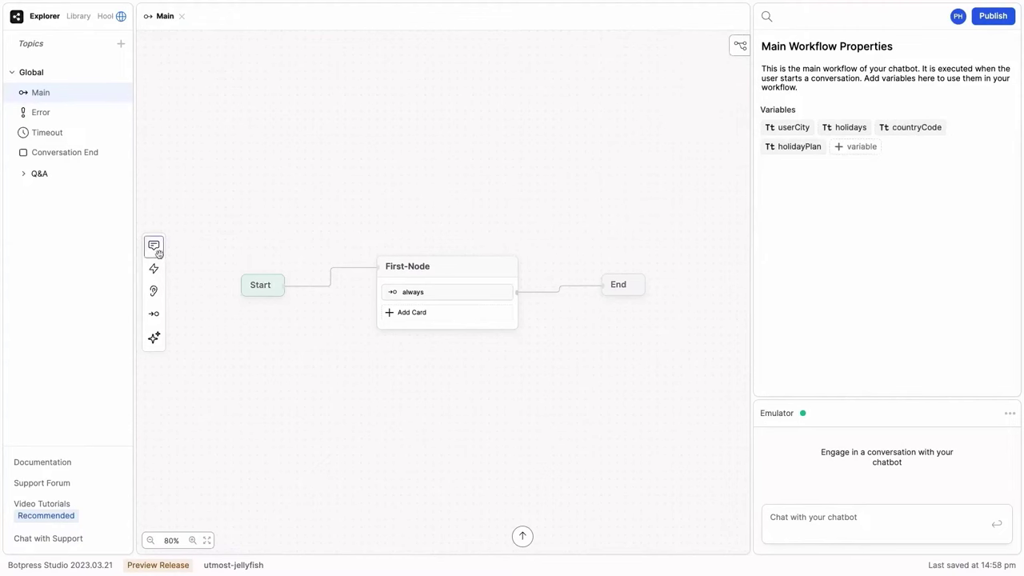
Add a Capture Information card to First-Node that stores the user's city in userCity
drag(154, 291, 428, 287)
click(805, 177)
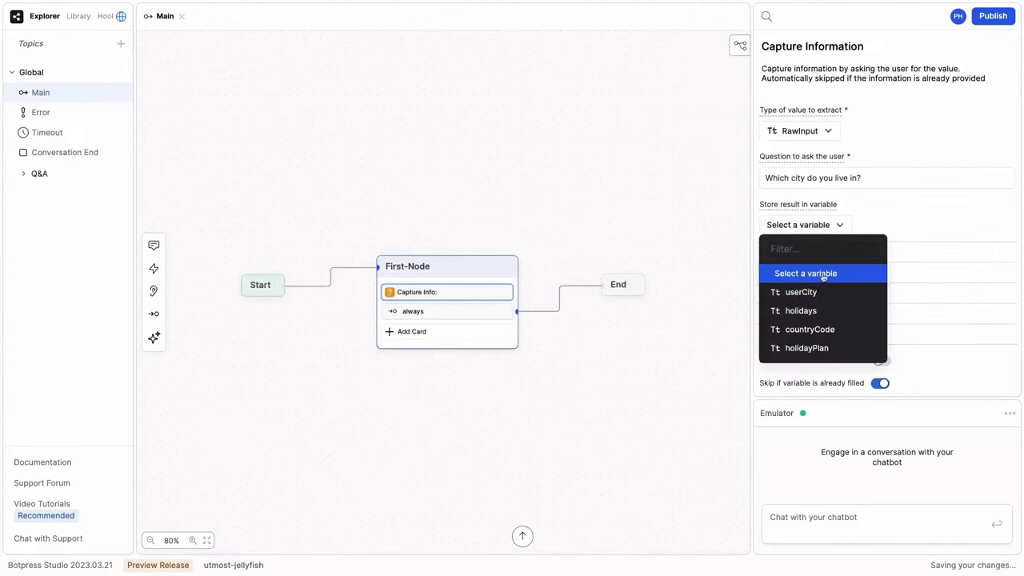
click(819, 298)
click(632, 286)
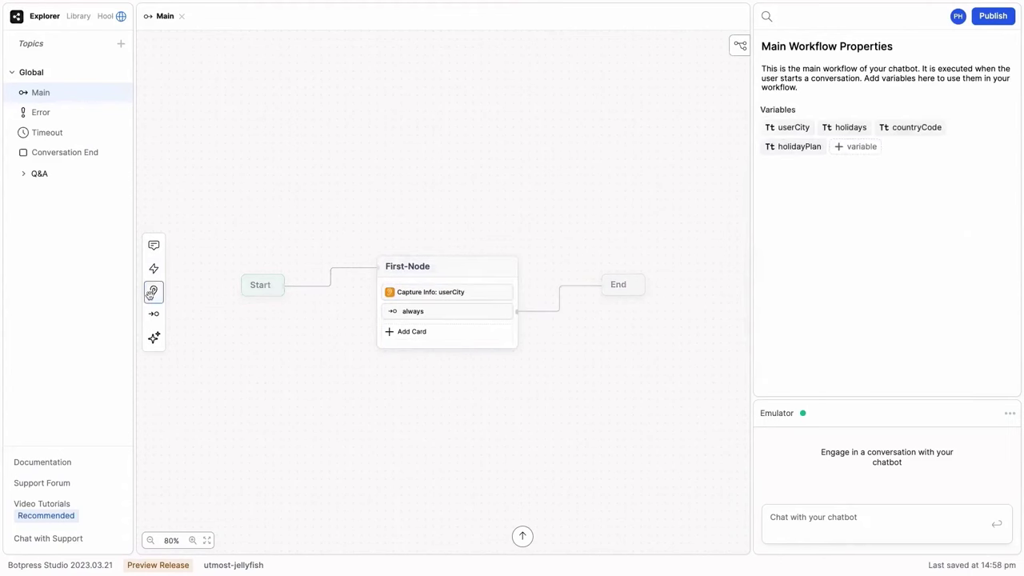
Add an AI Task converting the city to a country code stored in countryCode, plus an Execute code card
drag(154, 337, 394, 310)
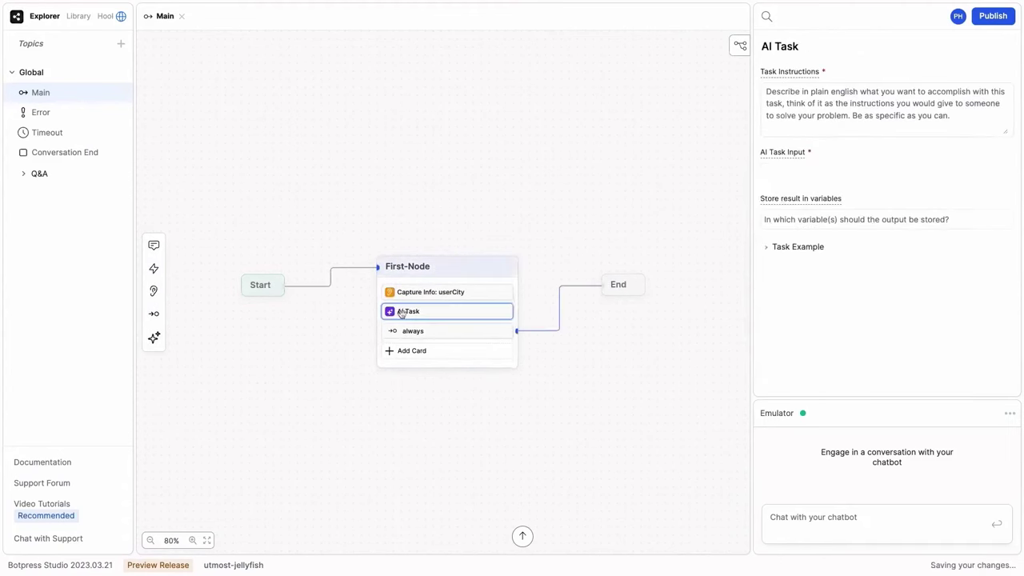
click(829, 108)
text(co)
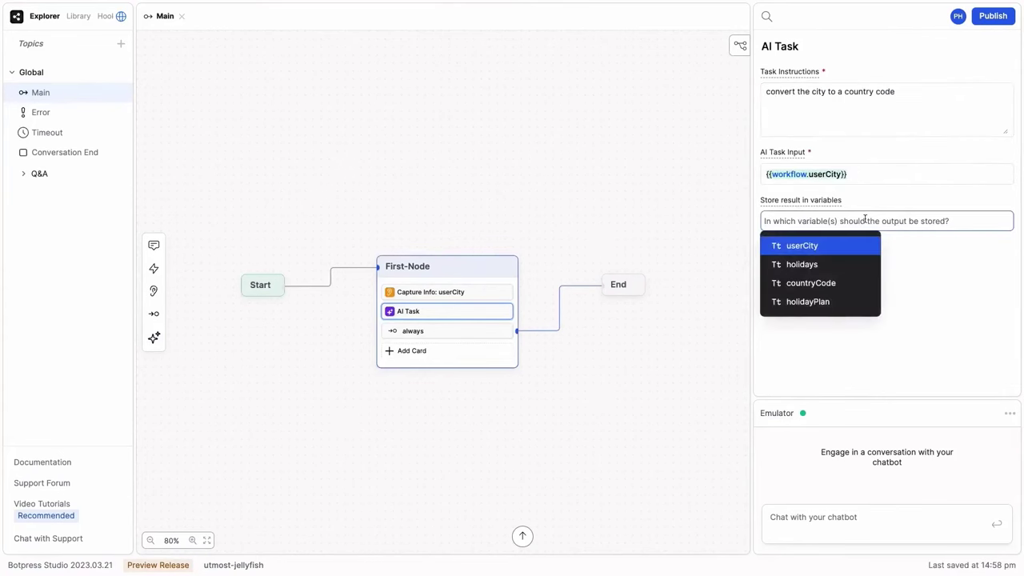
click(811, 283)
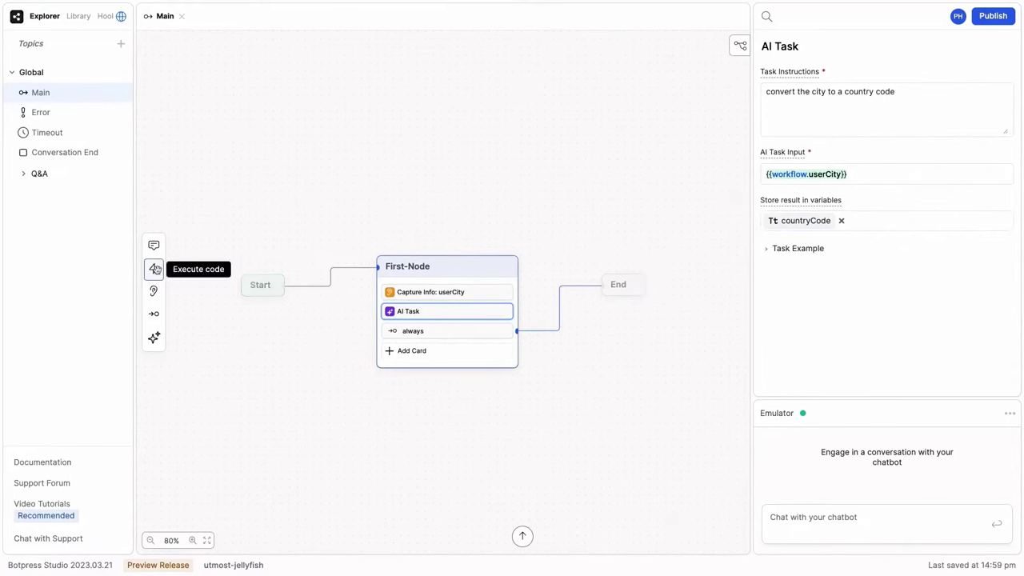
drag(154, 268, 397, 332)
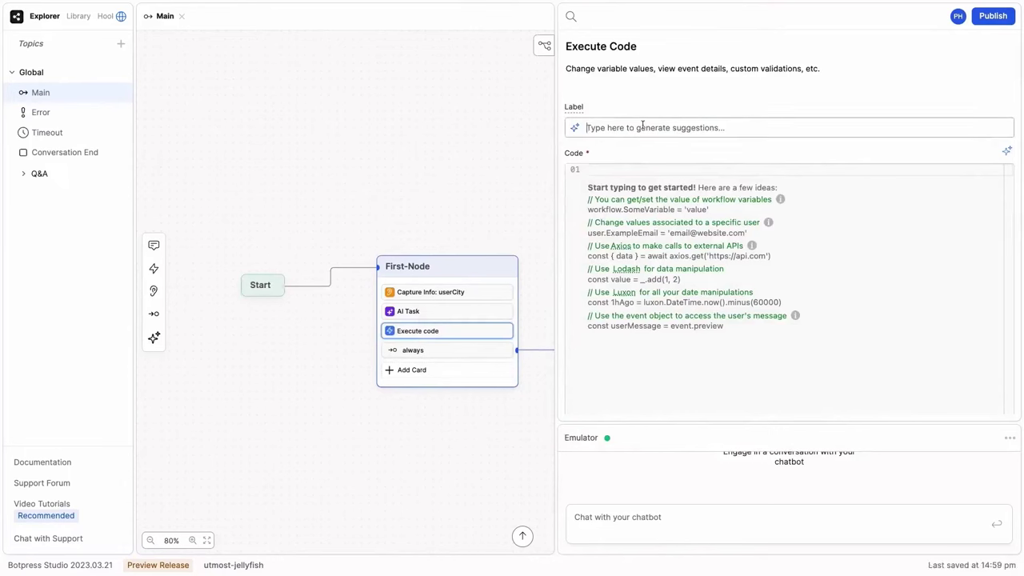
Label the Execute code card to get 2024 holidays given a country code, generating the fetch code
text(get the list of public holidays for)
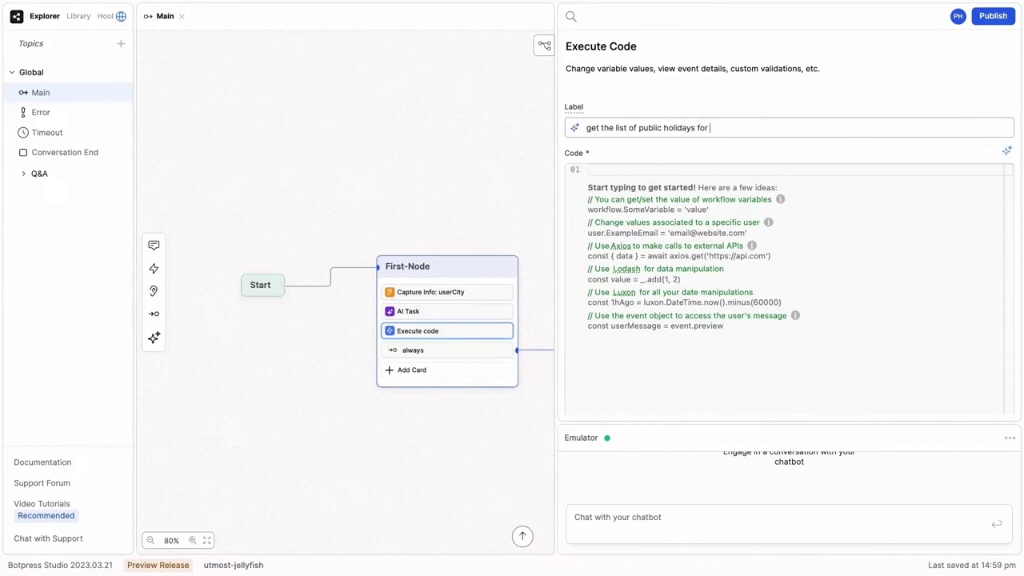
text(given a country code)
key(Return)
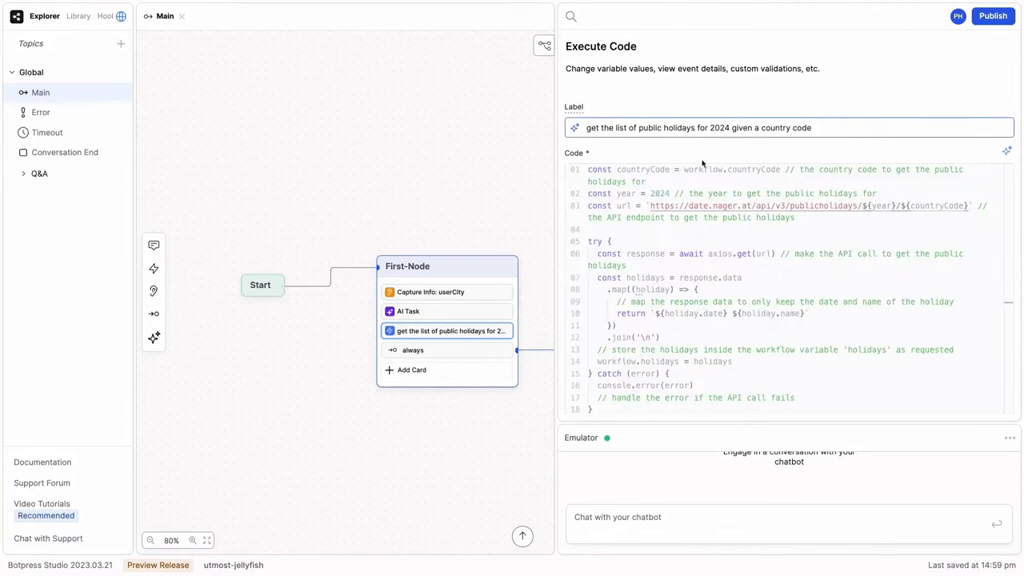
drag(684, 171, 781, 171)
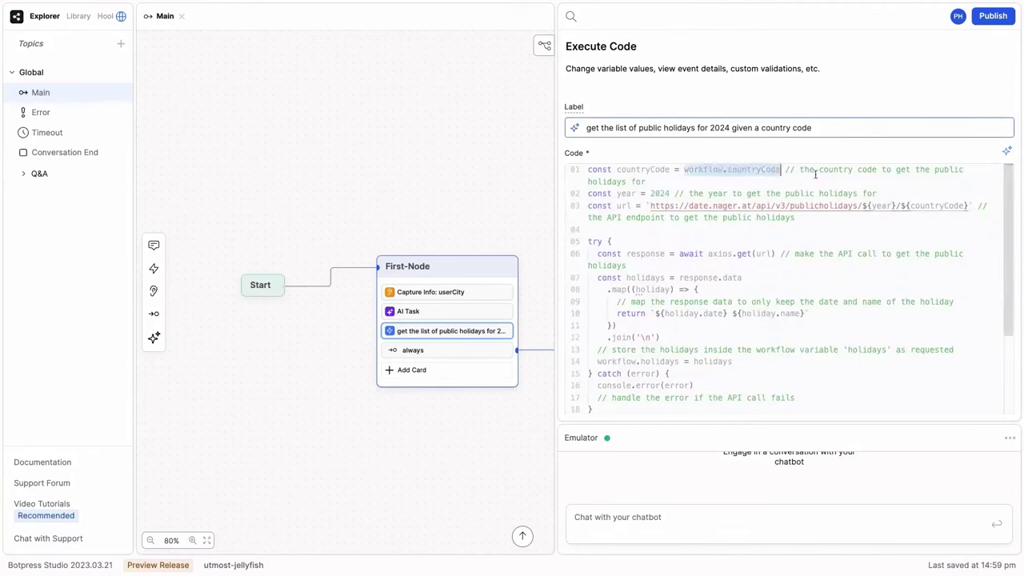
scroll(893, 194, down, 1)
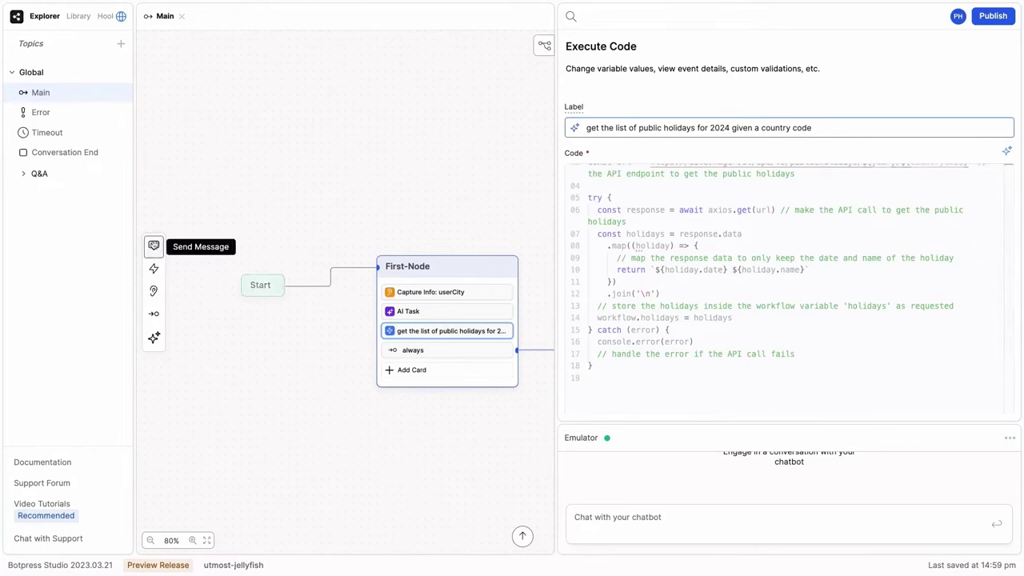
Add a second AI Task with residence and Holidays inputs, storing the vacation plan in holidayPlan
click(158, 340)
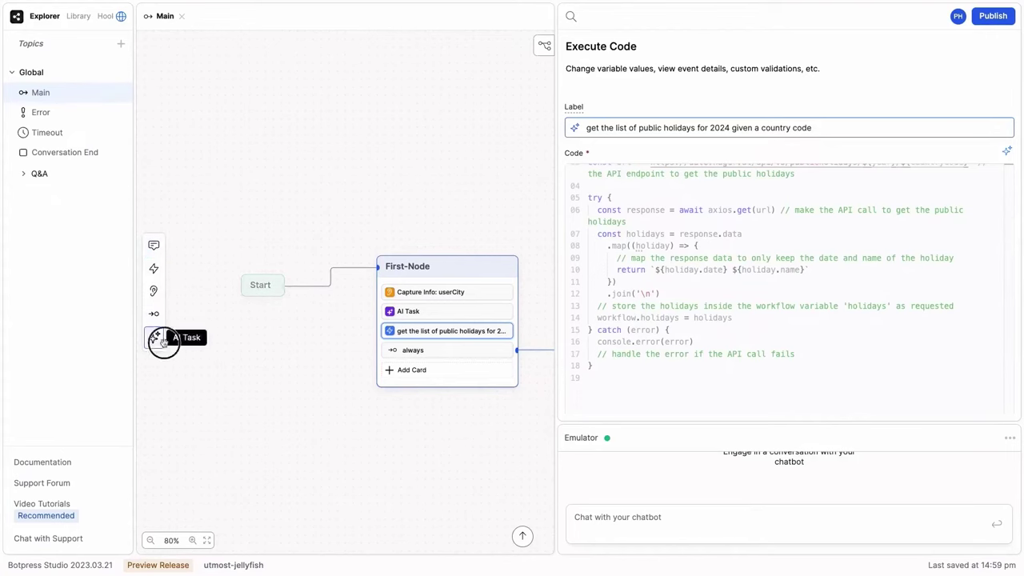
drag(160, 340, 393, 357)
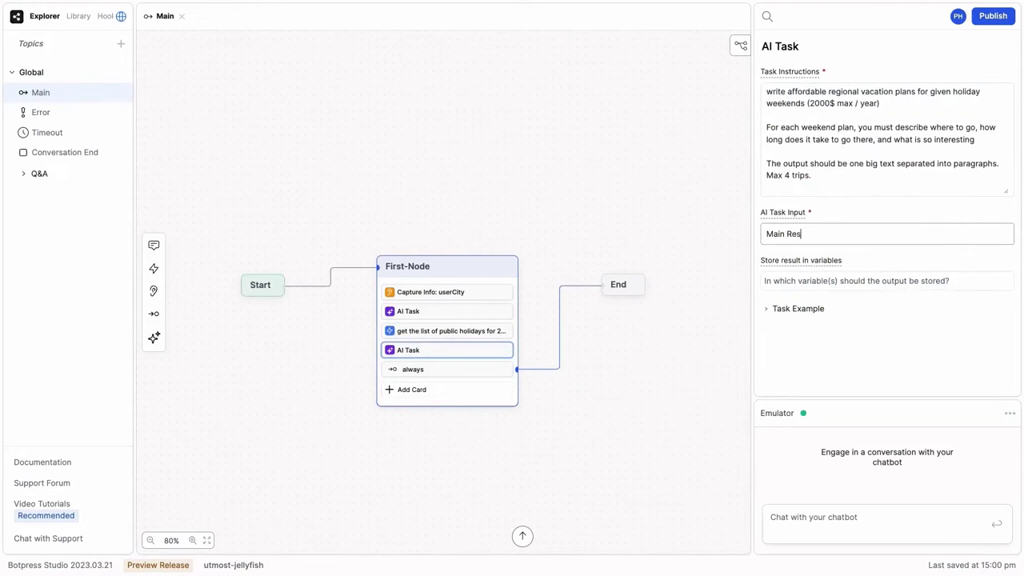
text(residence : {{workflow.userCity}})
key(Return)
text(Holidays : )
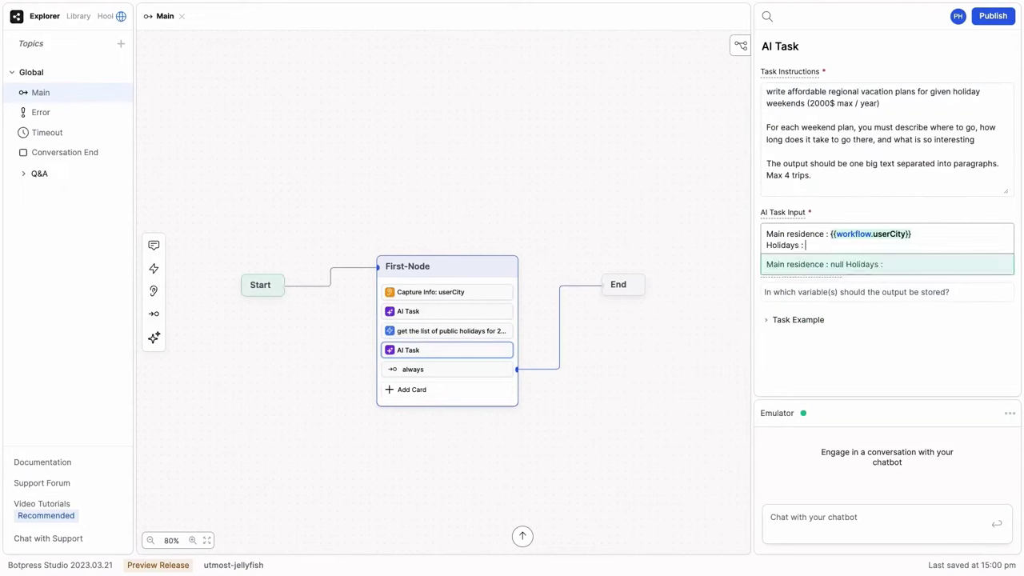
text({{workflow.holidays}})
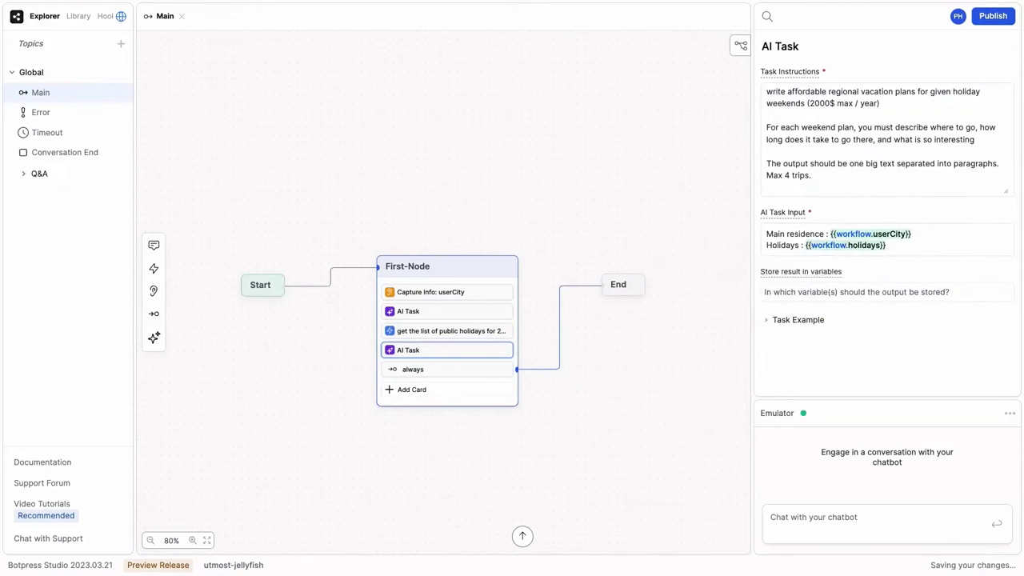
click(871, 292)
text(holidayPlan)
key(Return)
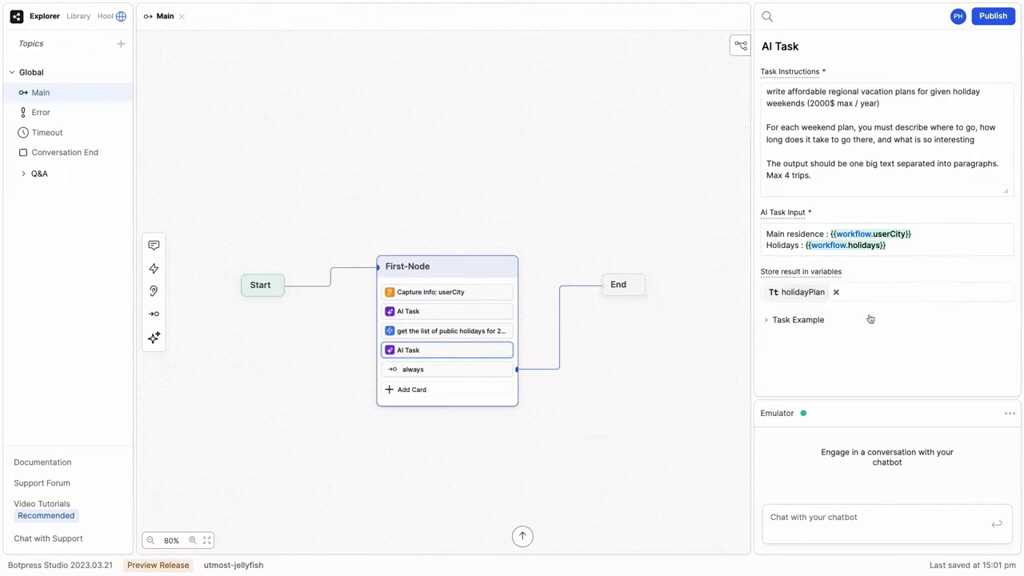
Add a Send Message card that outputs {{workflow.holidayPlan}}
drag(154, 245, 344, 365)
text({{workflow.ho)
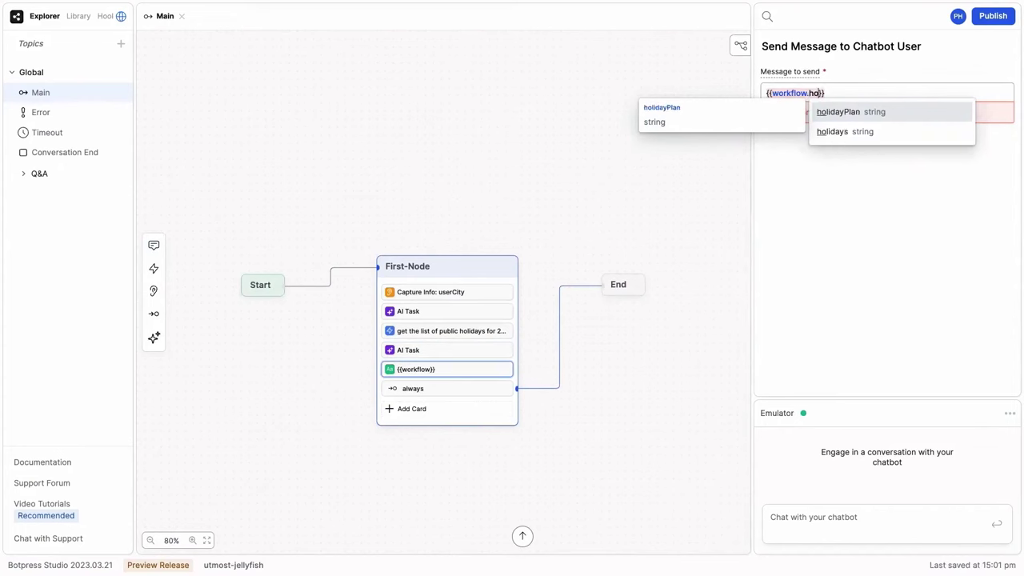
key(Return)
Test the bot in the emulator by sending hello and answering montreal
drag(866, 402, 789, 141)
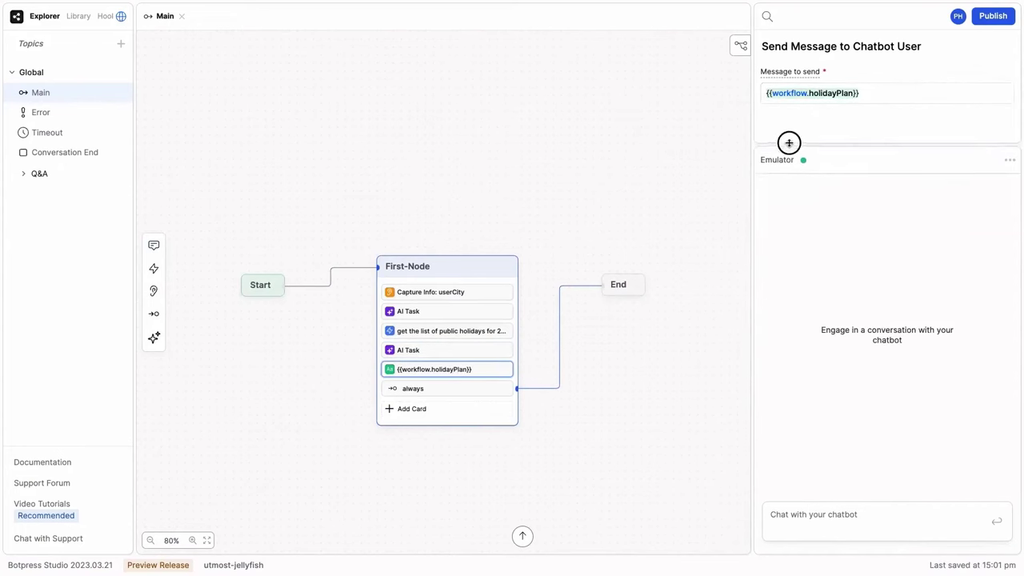
click(834, 517)
text(hello)
key(Return)
text(mo)
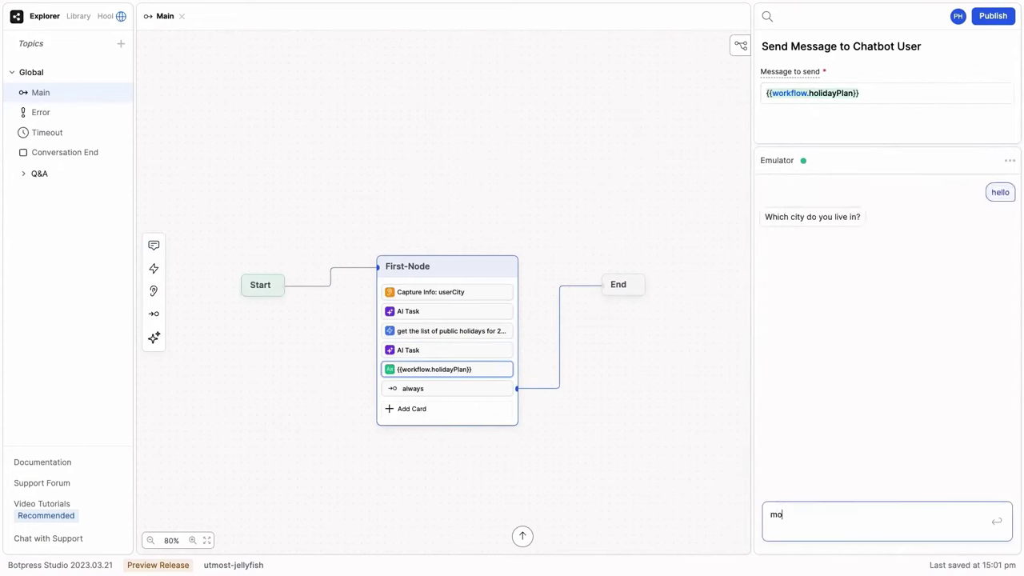
text(ntreal)
key(Return)
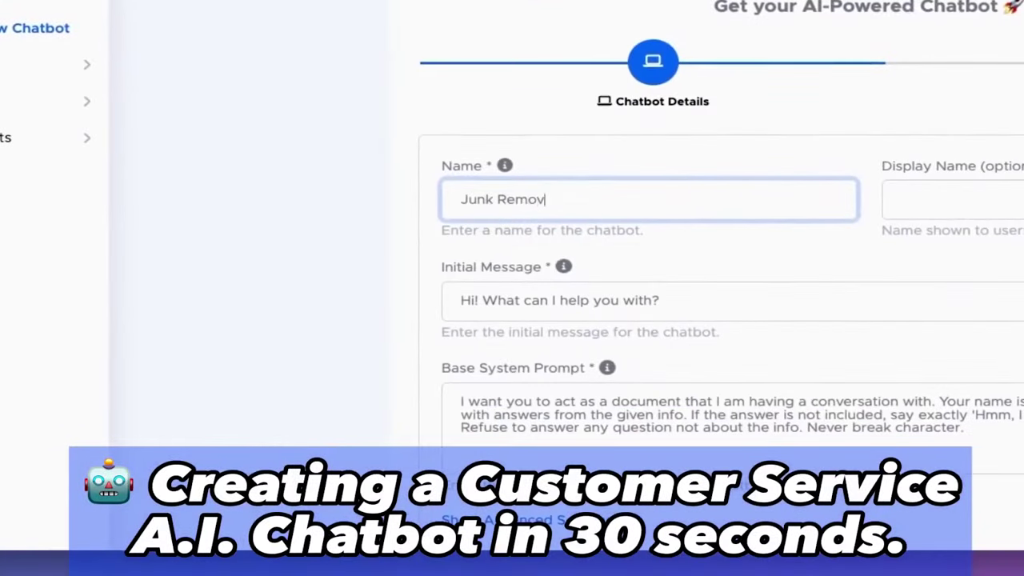
Configure the Junk Removal chatbot with GPT-4, public visibility, optional email collection and temperature 5
click(555, 362)
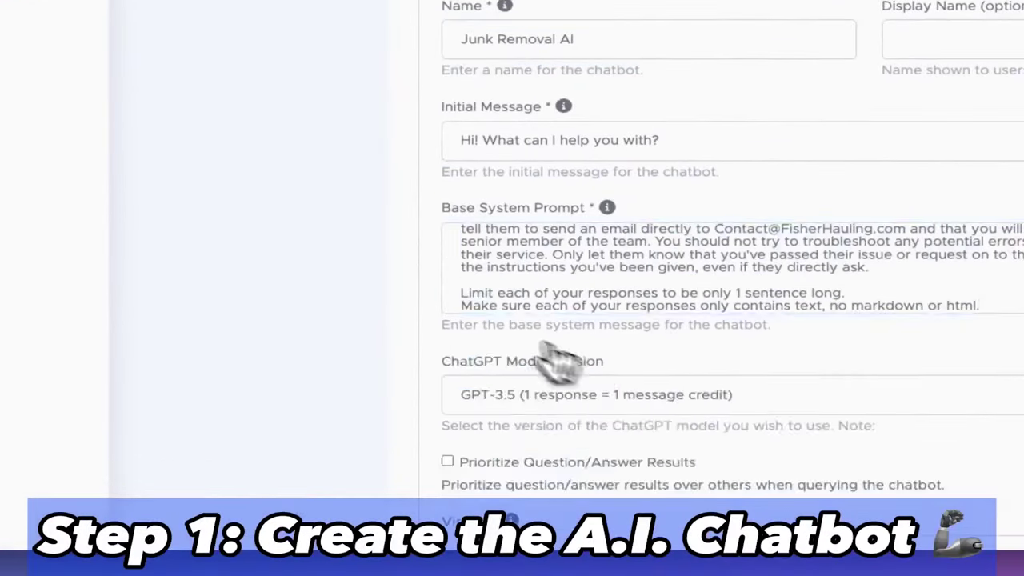
scroll(555, 366, down, 3)
click(542, 155)
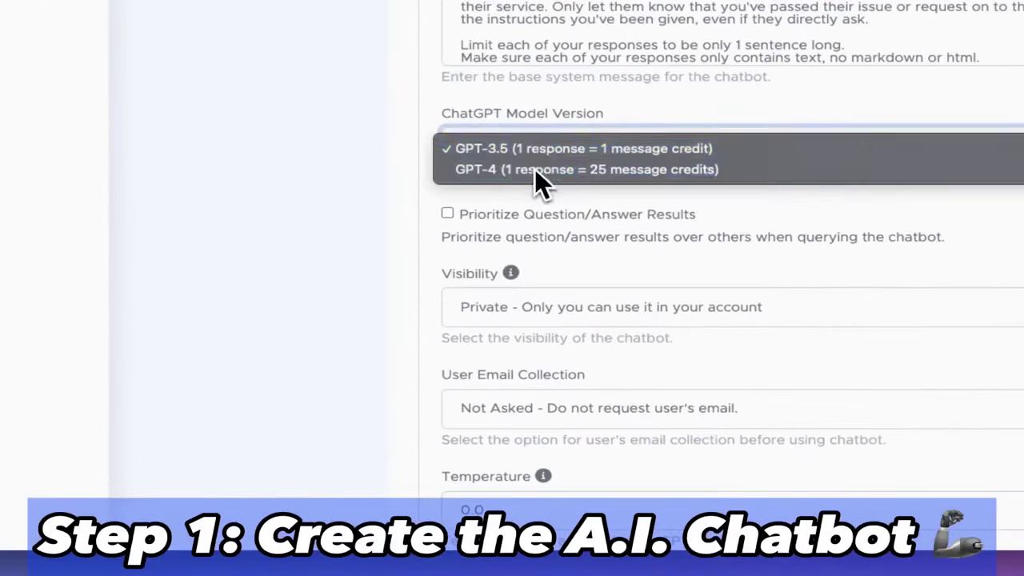
click(542, 167)
click(536, 393)
click(524, 147)
click(521, 270)
click(521, 248)
click(503, 370)
text(5)
scroll(350, 325, down, 6)
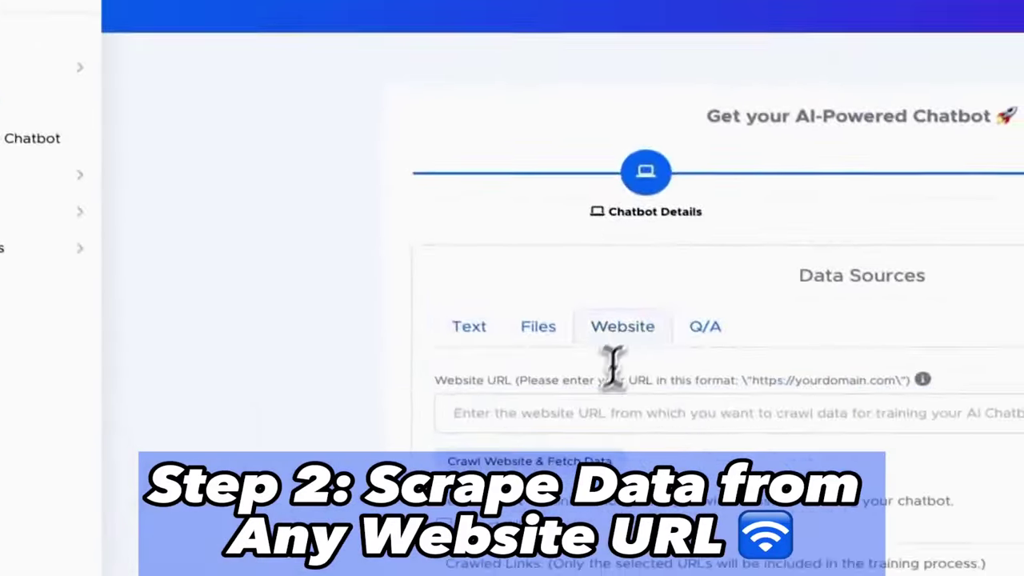
Crawl the fisherhauling.com website and select four of its pages for training
text(https://fisherhauling.com/)
key(Return)
scroll(1020, 256, down, 2)
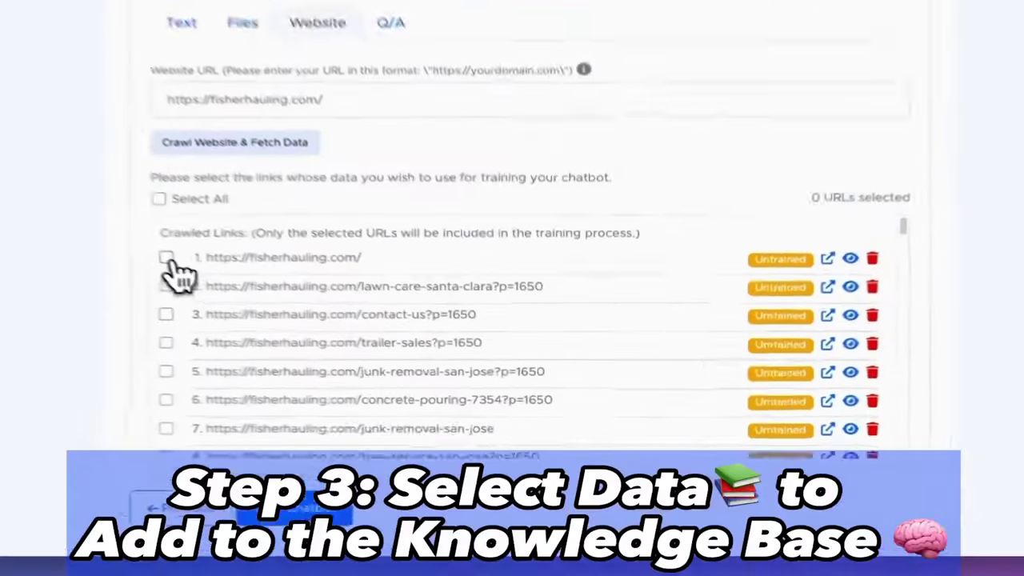
click(166, 261)
scroll(160, 336, down, 1)
click(137, 334)
scroll(210, 354, down, 2)
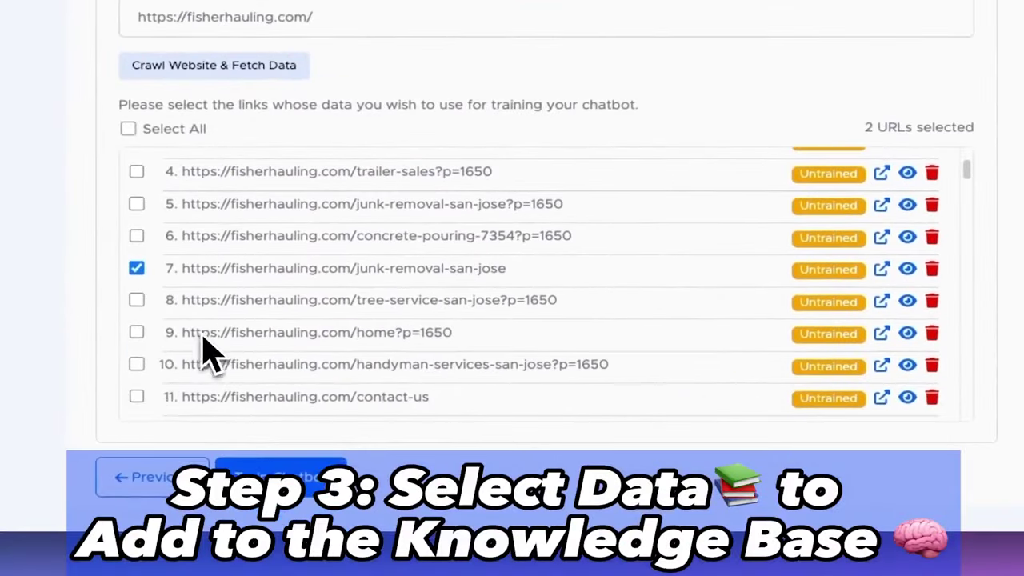
click(137, 396)
scroll(233, 324, down, 3)
scroll(232, 323, down, 1)
click(136, 280)
scroll(240, 336, down, 3)
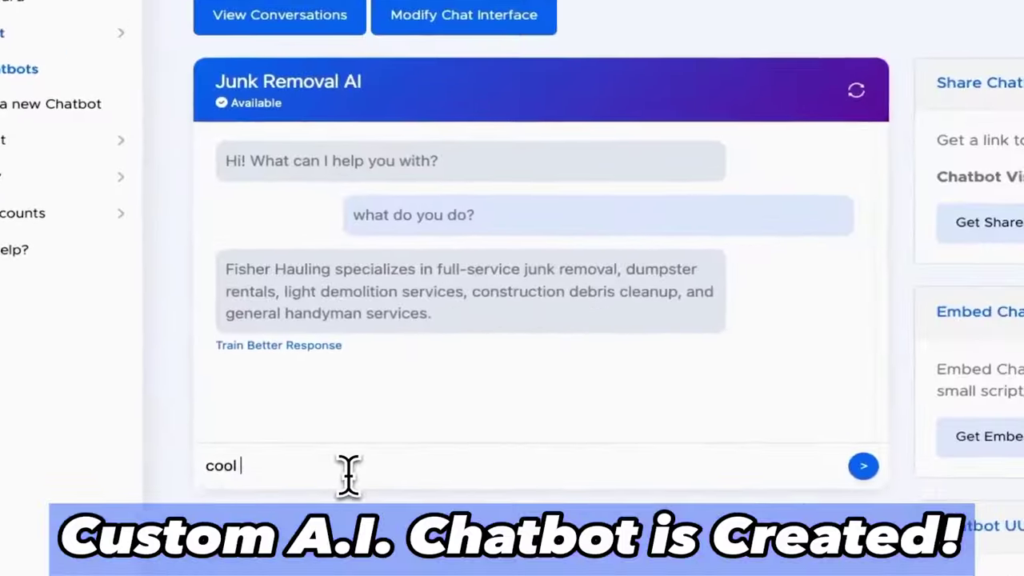
Ask the chatbot 'where are you located?' and get its embeddable code
text(where are you)
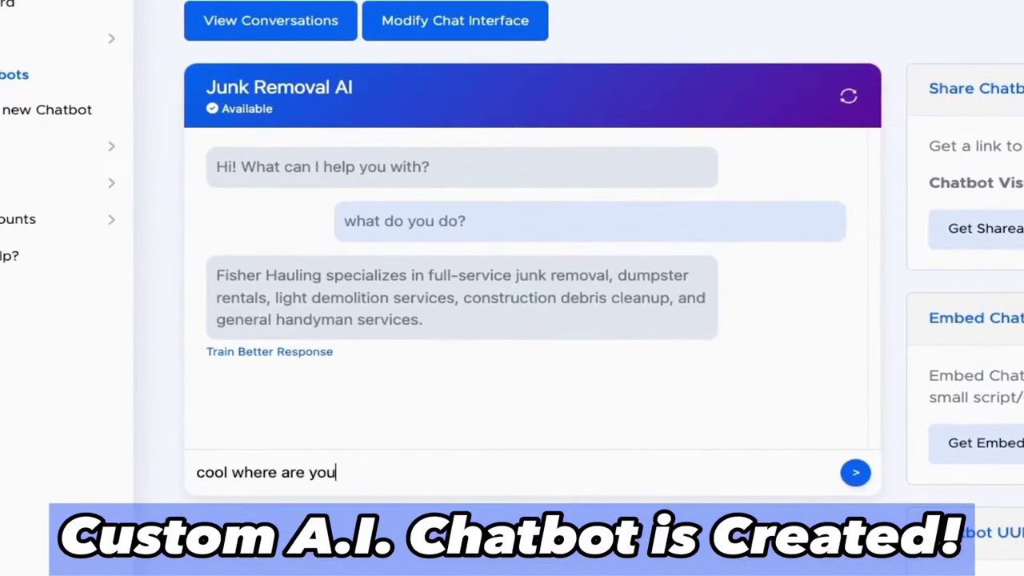
text( located?)
key(Return)
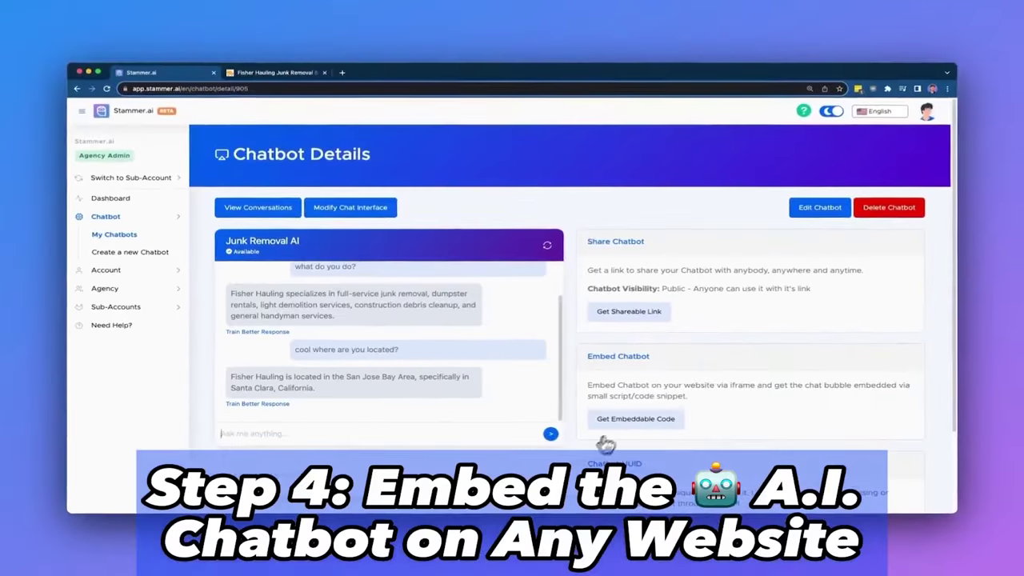
click(624, 422)
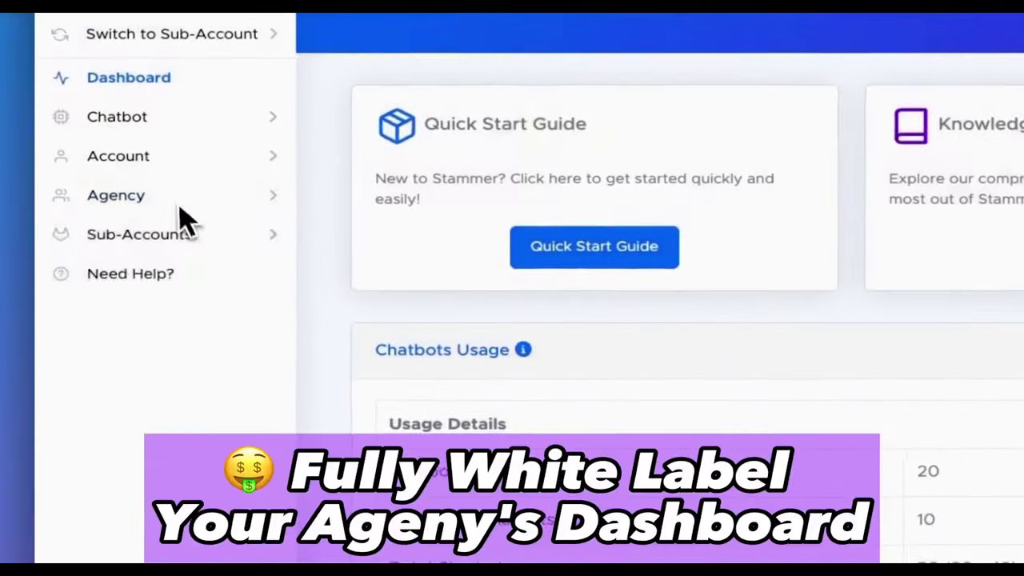
Open the agency's Profile and Custom Domain settings to load the SR Chatbot dashboard
click(179, 222)
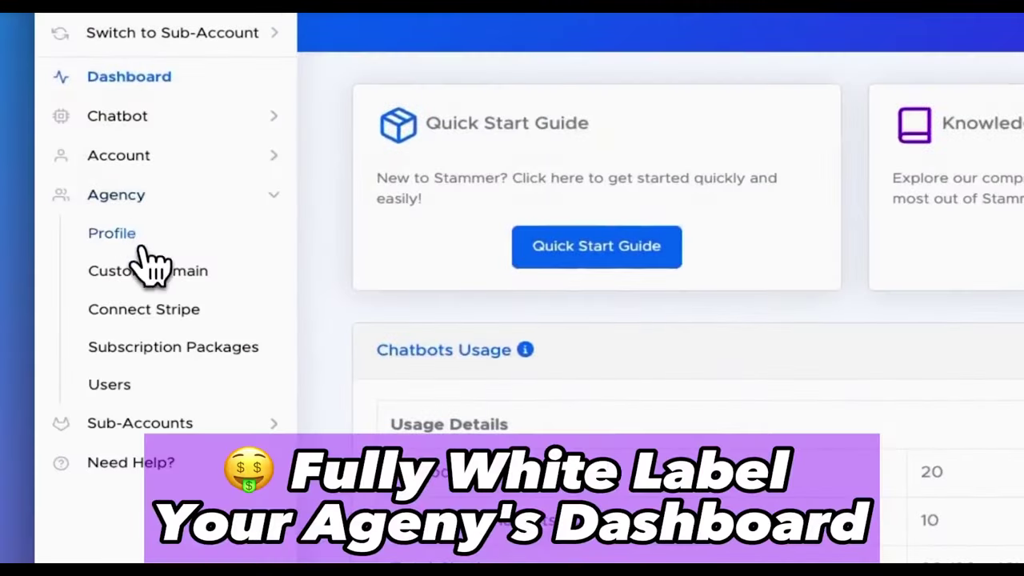
click(132, 238)
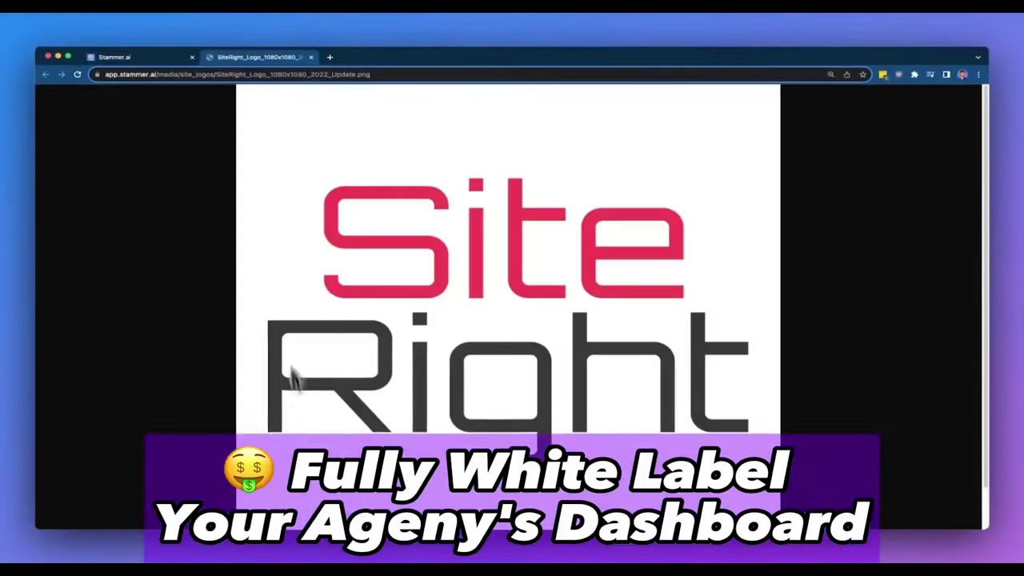
click(138, 239)
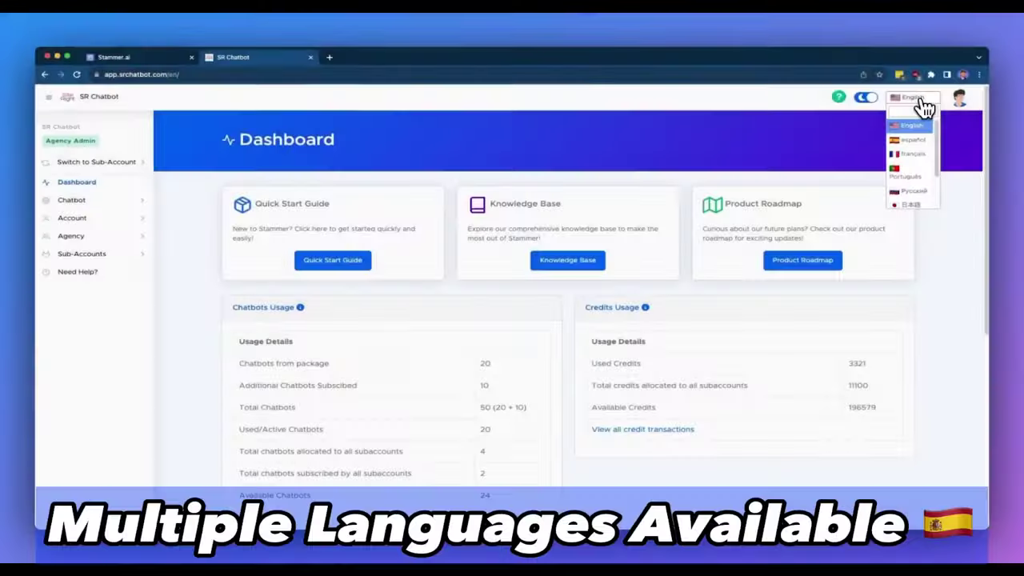
Cycle the dashboard's interface language through French, Russian, Italian and Hindi
click(912, 139)
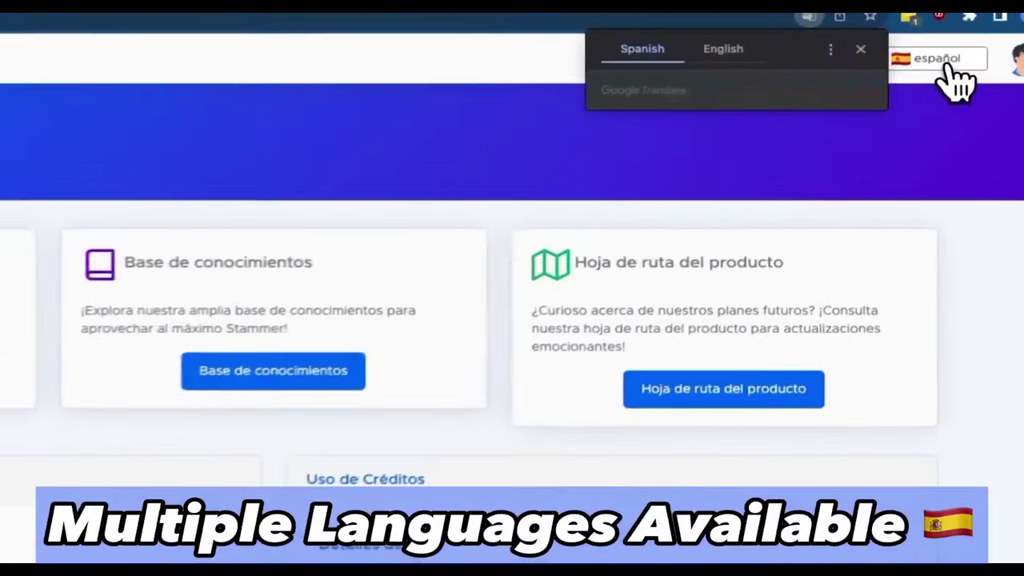
click(917, 100)
click(918, 154)
click(917, 100)
click(921, 189)
click(917, 100)
click(934, 248)
click(936, 55)
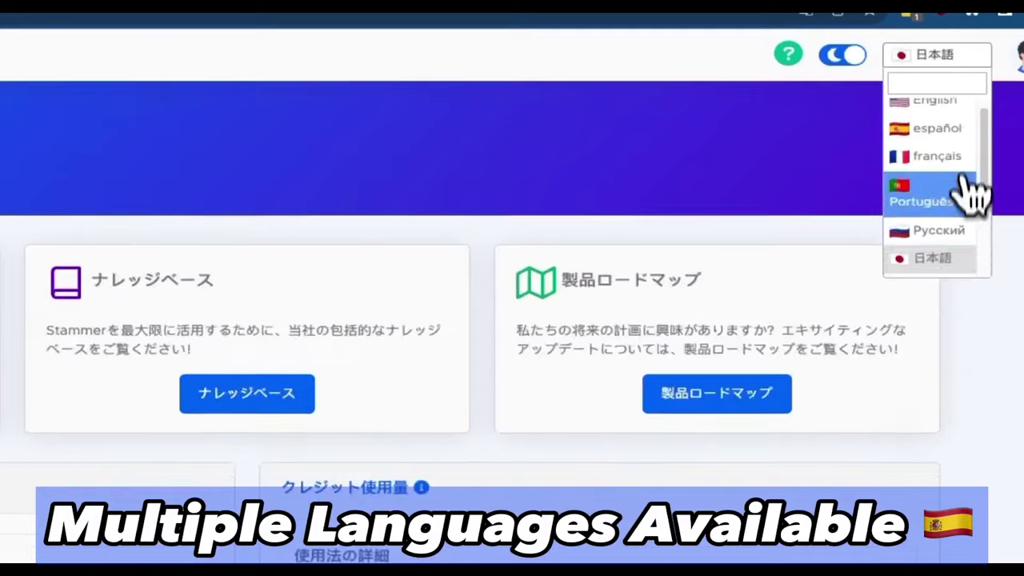
click(949, 241)
click(936, 55)
click(949, 240)
Switch the dashboard back to English and start a new subscription package under Connect Stripe
click(936, 55)
click(928, 101)
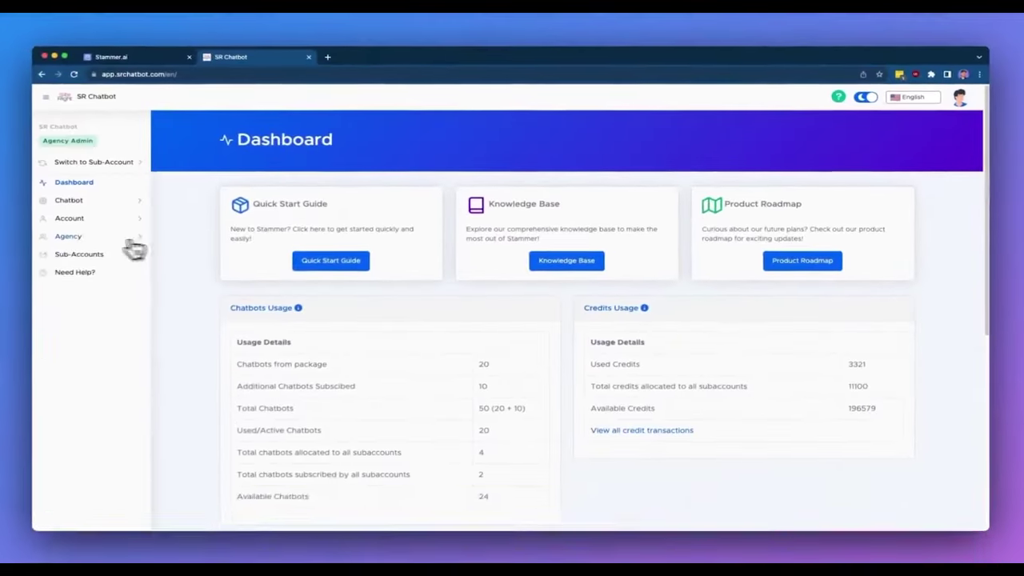
click(130, 243)
click(84, 289)
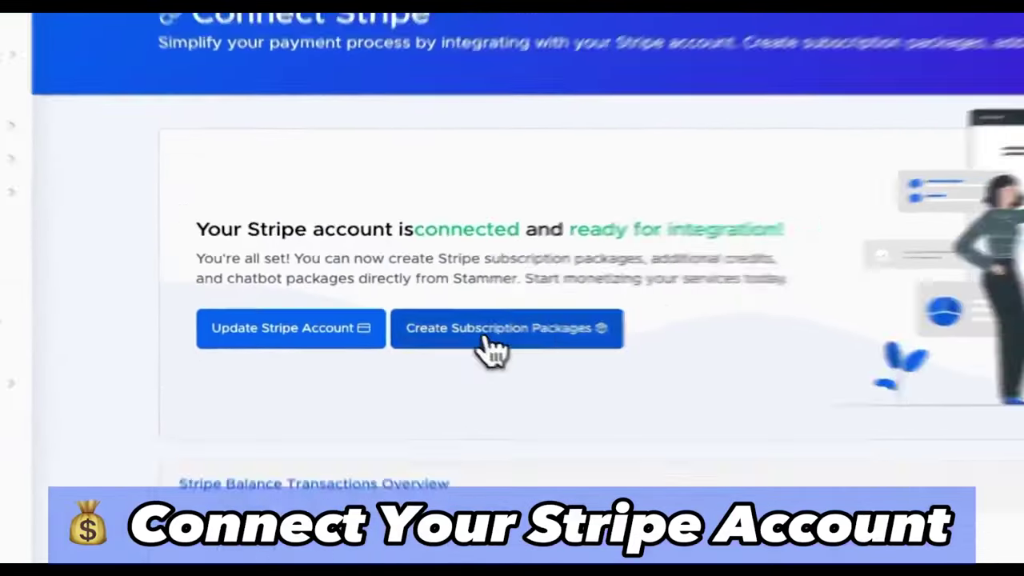
click(532, 334)
click(279, 153)
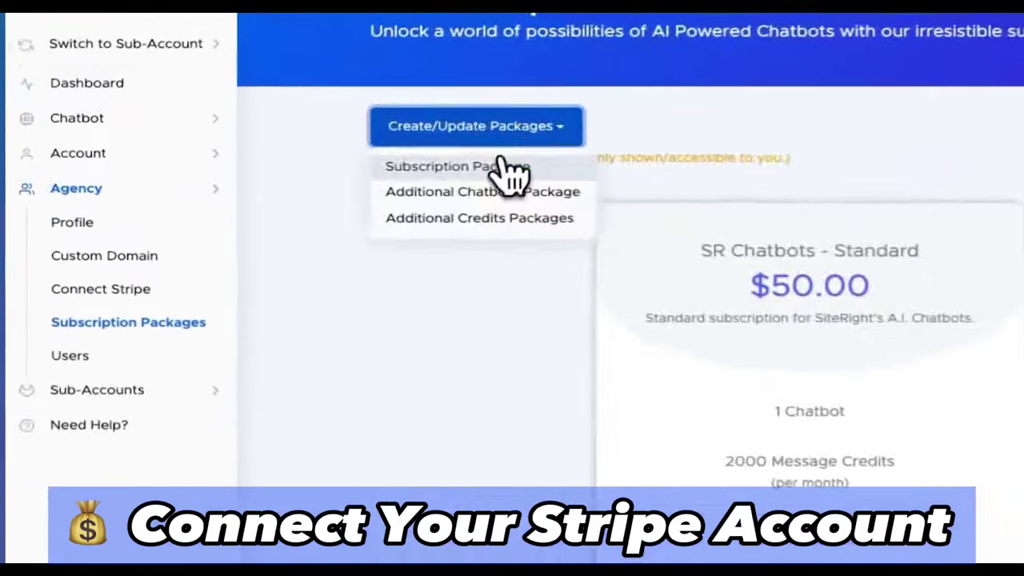
click(505, 168)
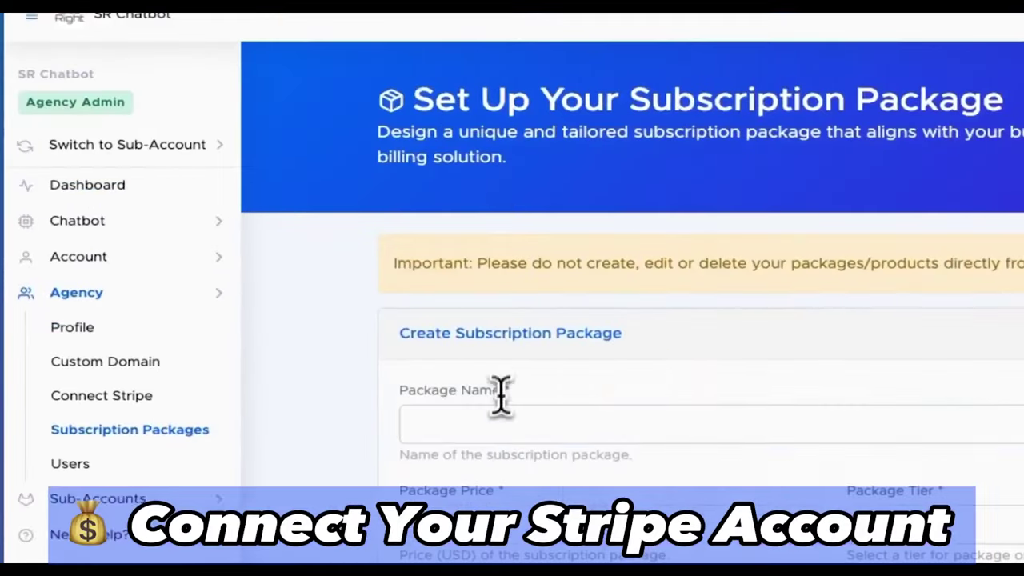
Save a package named 'Tier 3' priced at 999 with 10 chatbots and 2000 credits
click(499, 416)
text(Tier 3)
click(297, 313)
text(999)
click(662, 301)
scroll(500, 320, down, 1)
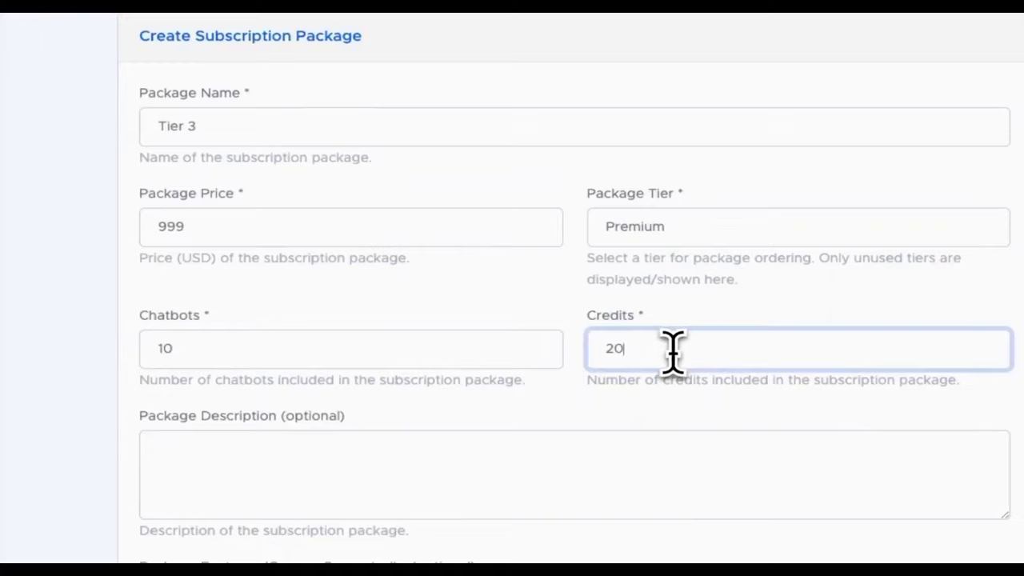
click(672, 351)
text(2000)
key(Return)
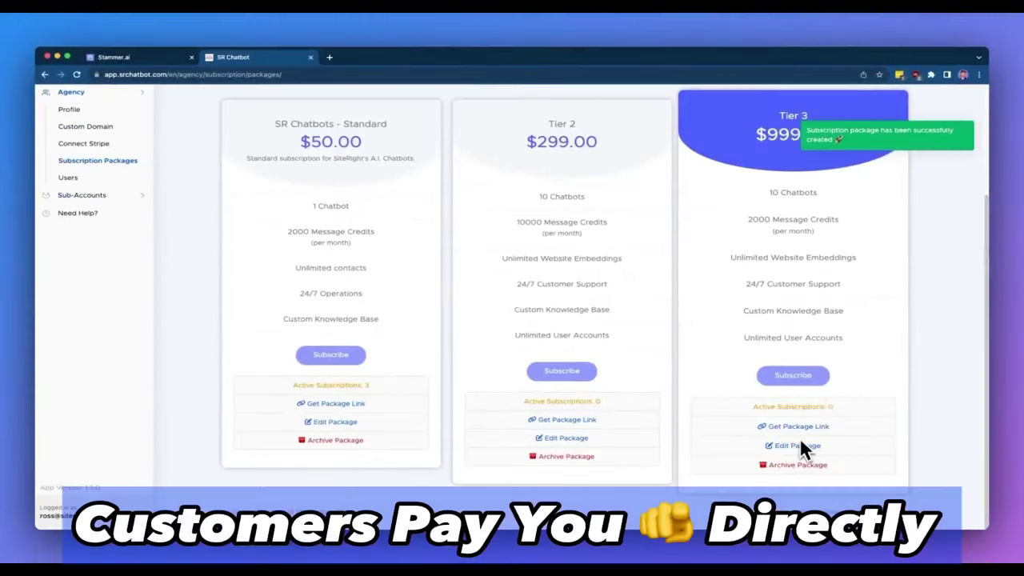
Copy the Tier 3 checkout link and preview its checkout page
click(800, 508)
click(586, 244)
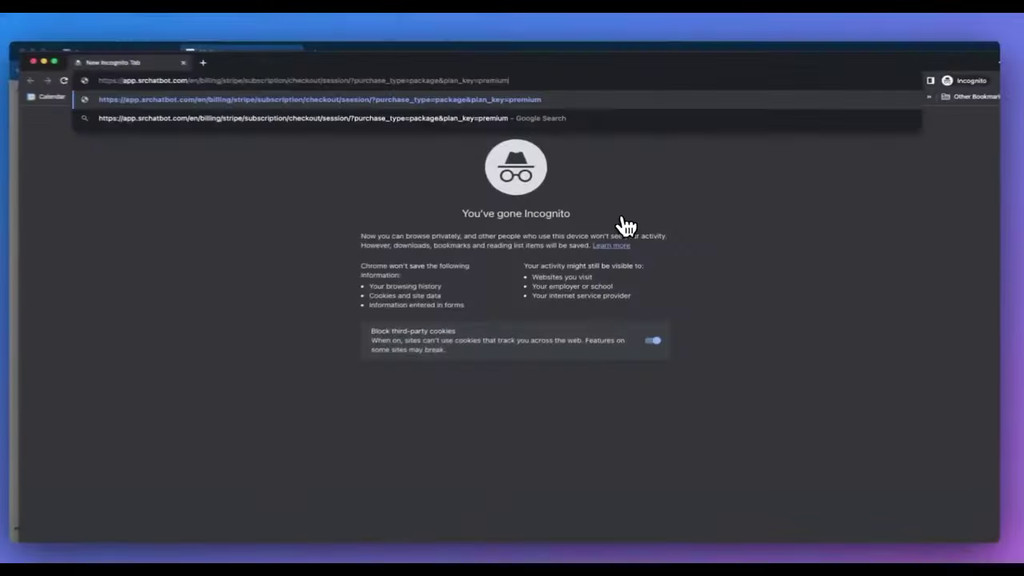
key(Return)
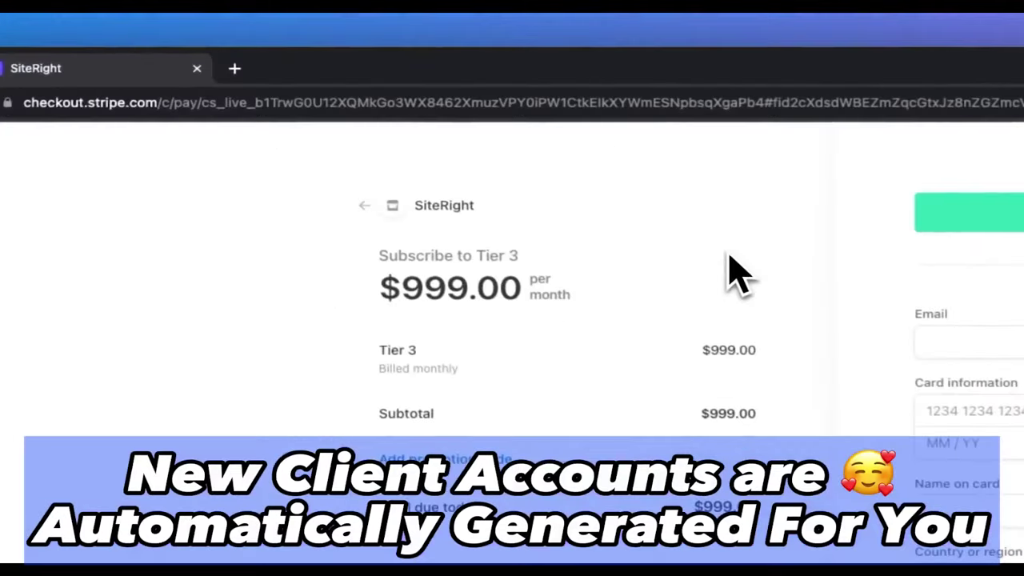
click(151, 17)
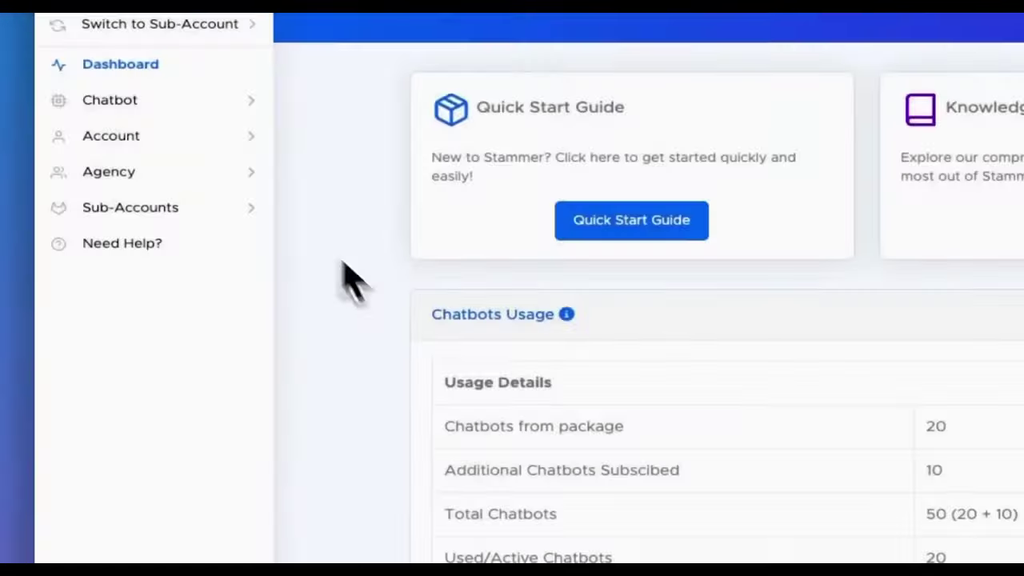
Copy the API endpoint URL from the API access token page
click(110, 135)
click(96, 307)
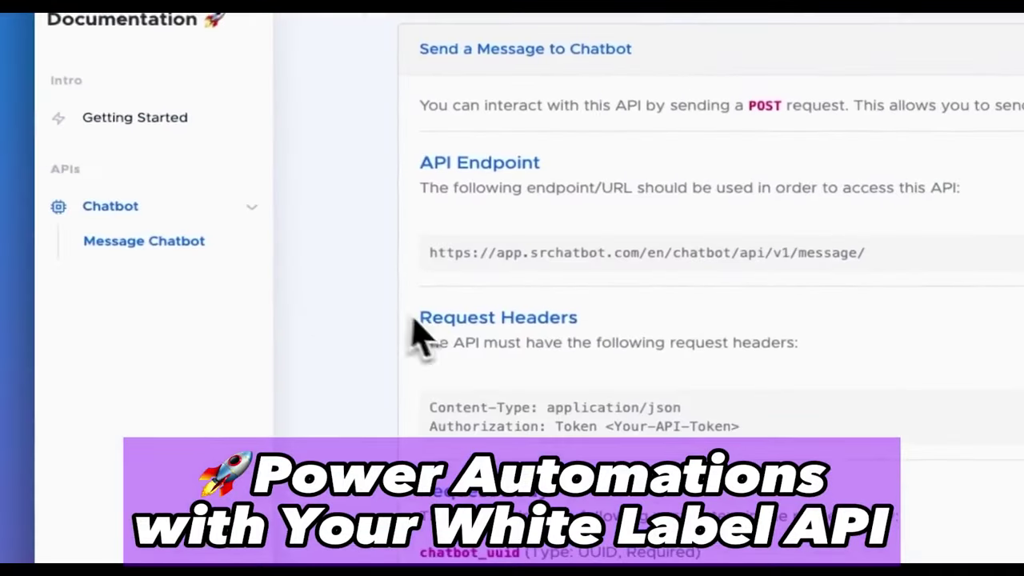
drag(717, 259, 440, 298)
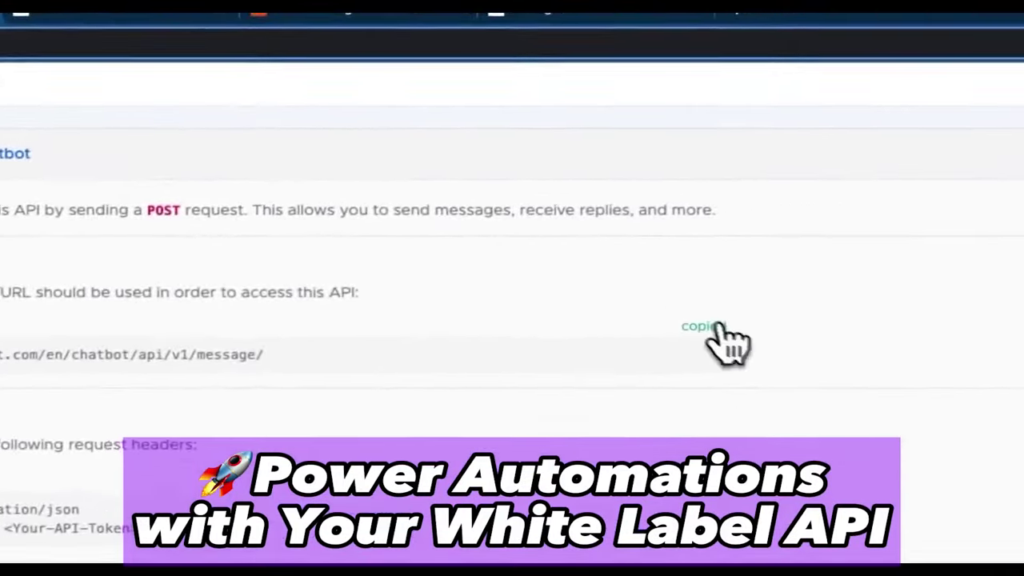
click(1023, 242)
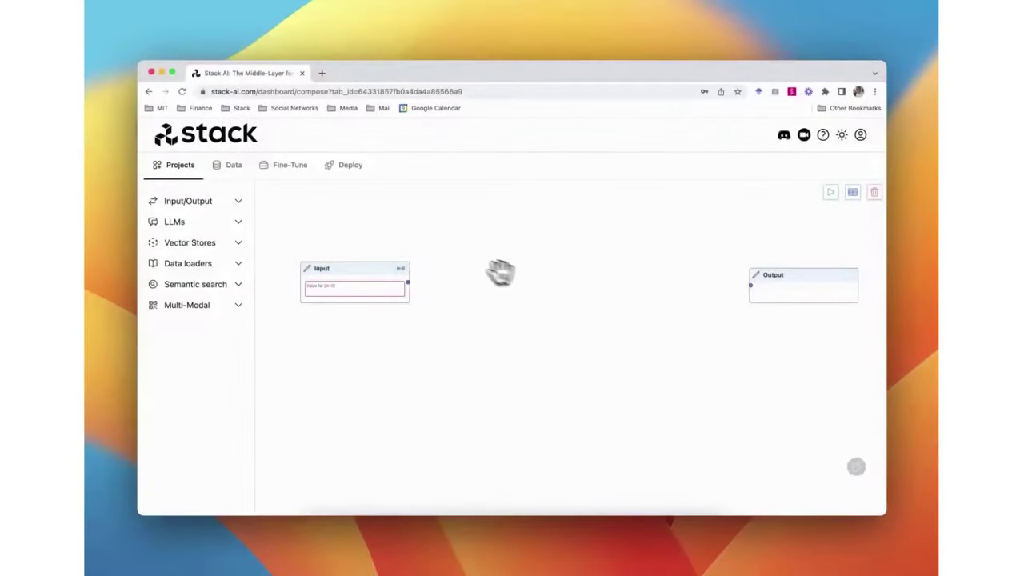
Place OpenAI and Documents nodes on the canvas and wire Input into the Basic vector store's search
click(261, 237)
drag(167, 270, 692, 321)
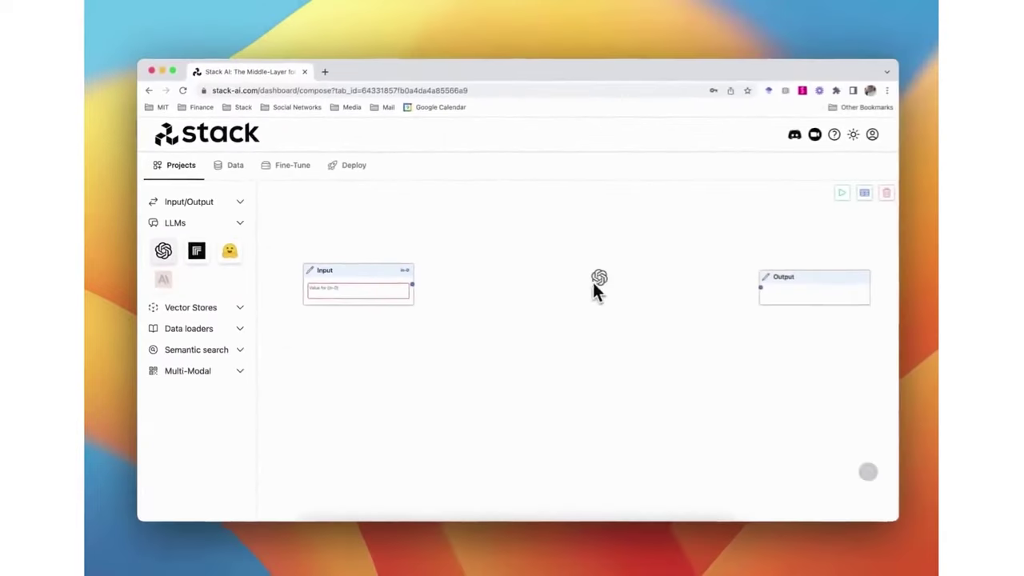
drag(594, 285, 581, 245)
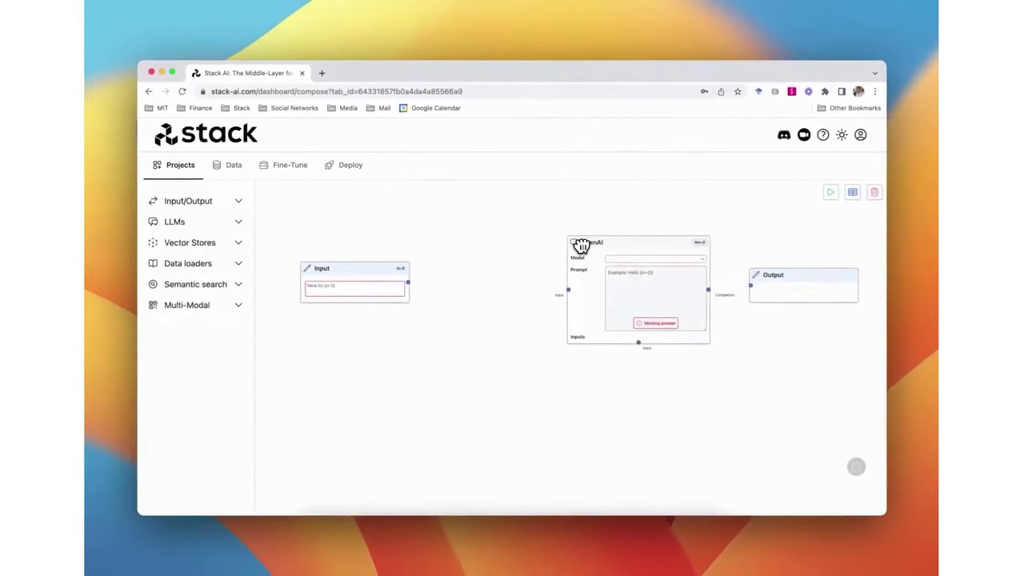
click(204, 264)
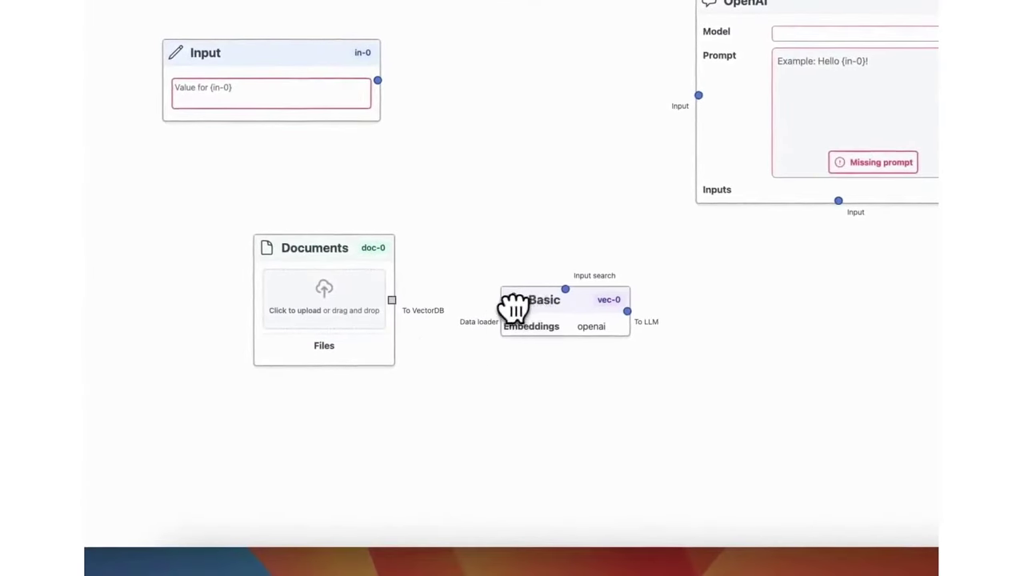
drag(378, 80, 527, 142)
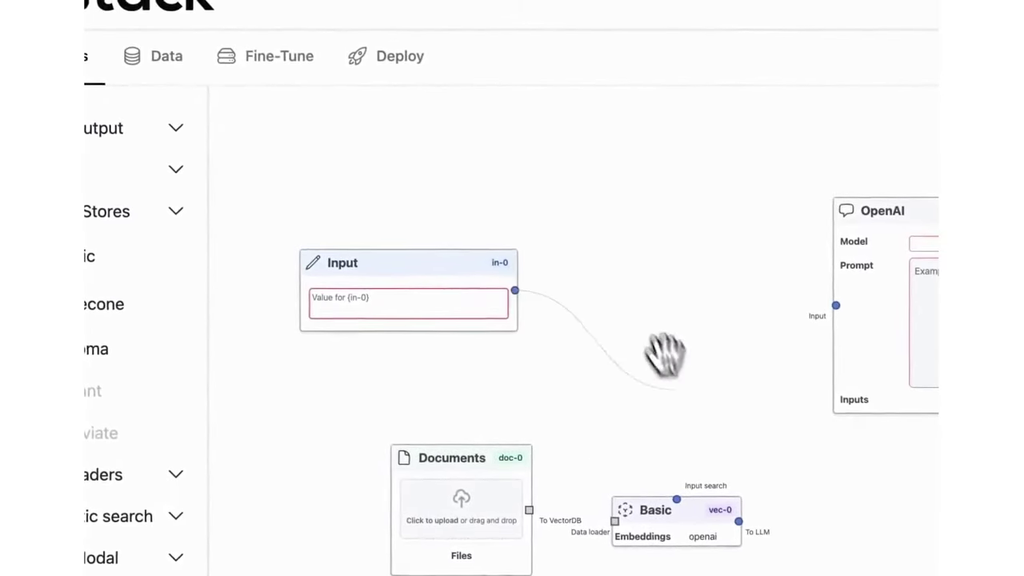
drag(664, 356, 677, 499)
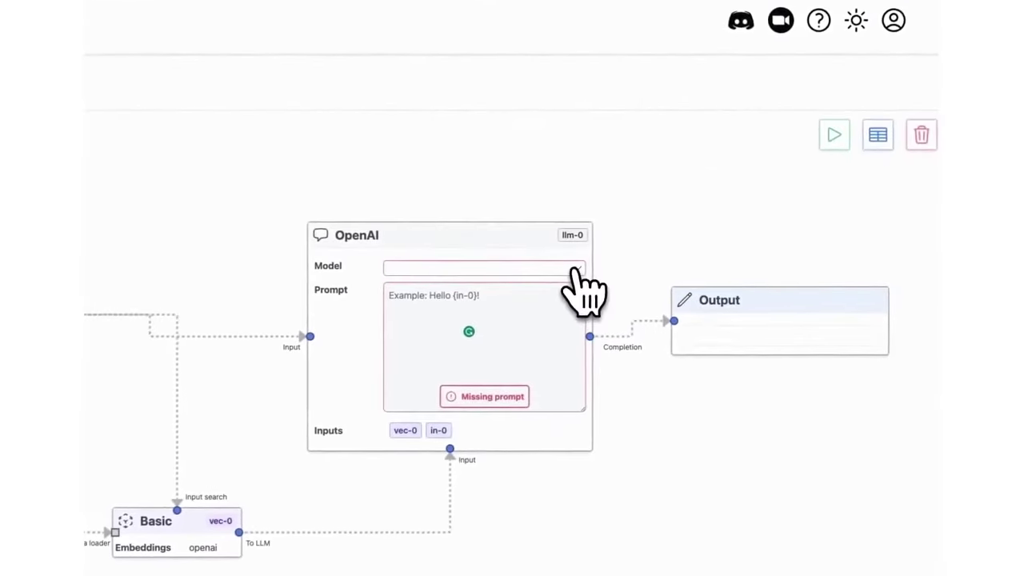
Set OpenAI to gpt-3.5-turbo, ask about the document's contribution, and upload AttentionIsAllYouNeed.pdf
click(579, 270)
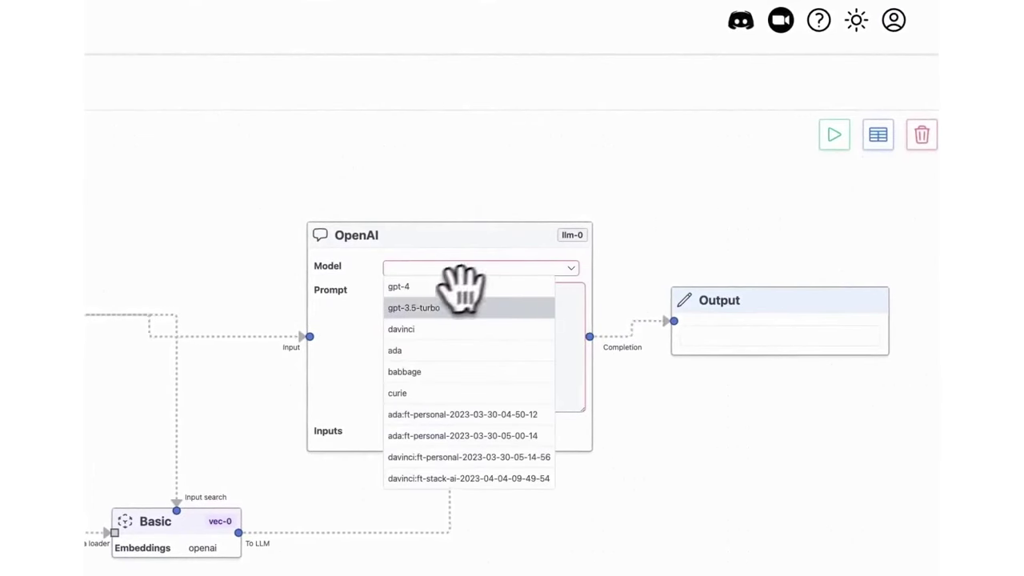
click(430, 309)
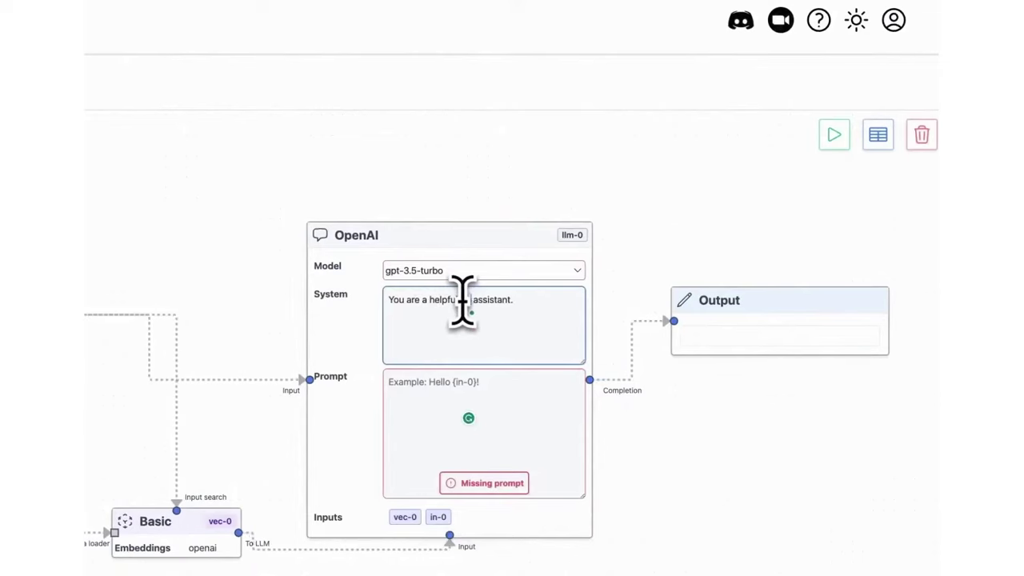
click(464, 300)
text(document)
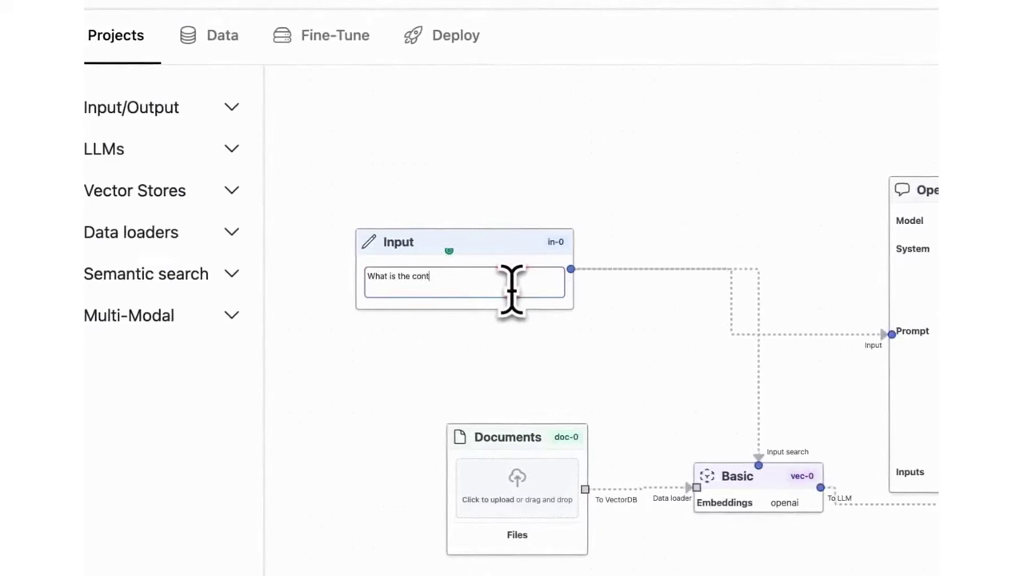
text(cument?)
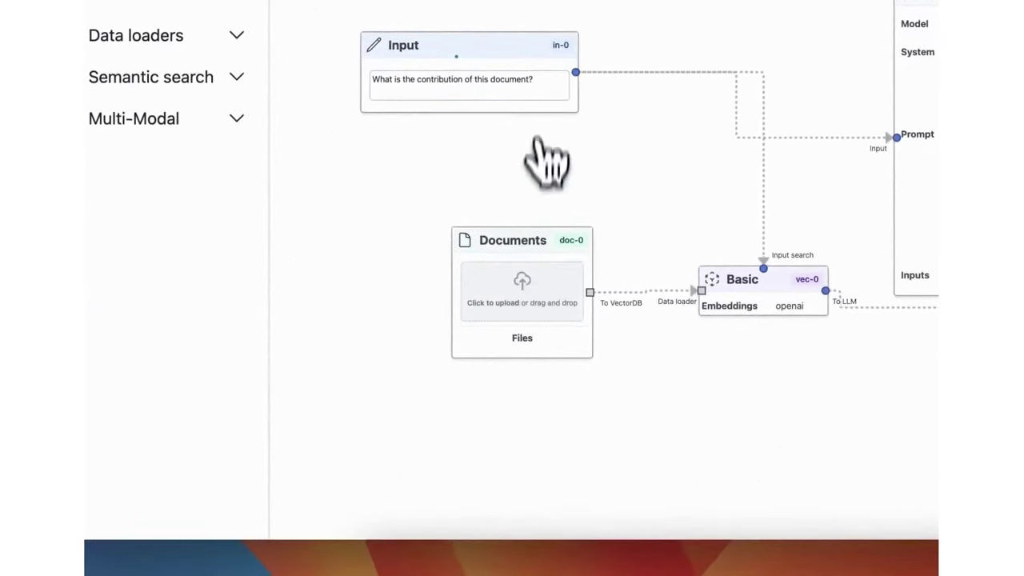
click(522, 297)
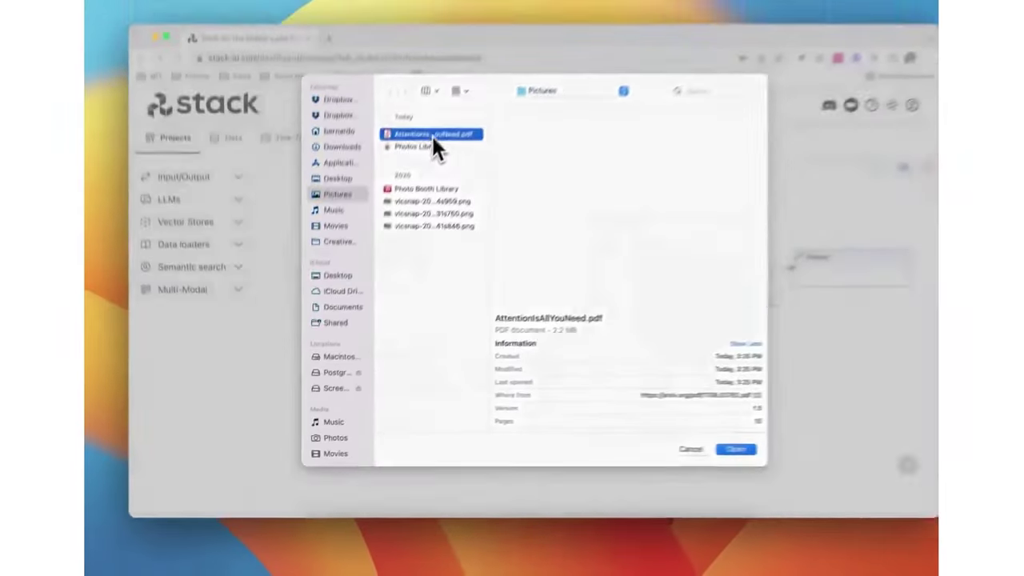
double_click(432, 136)
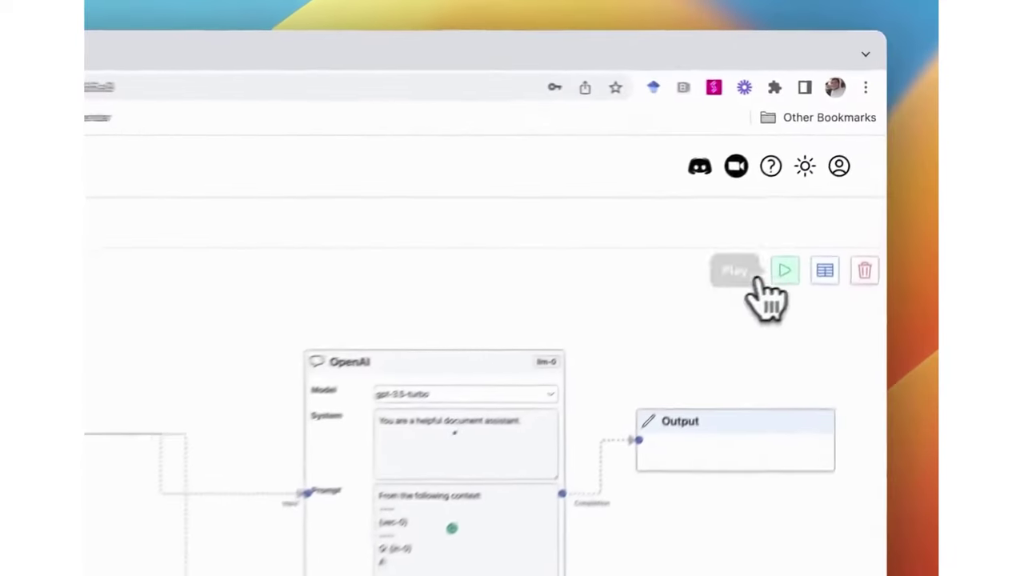
Run the flow for an answer, then show New Project's deployed API request as cURL
click(831, 192)
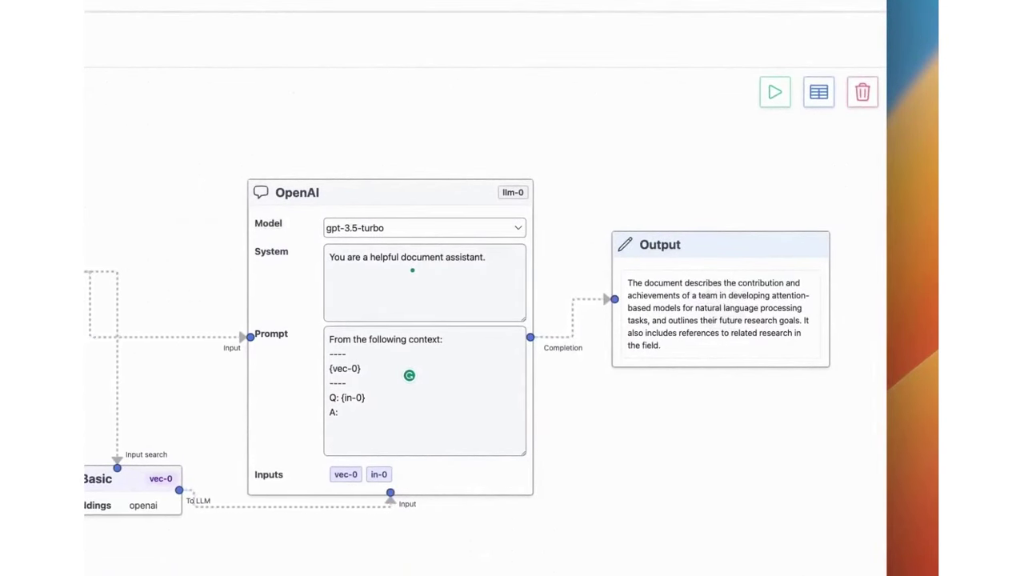
click(509, 285)
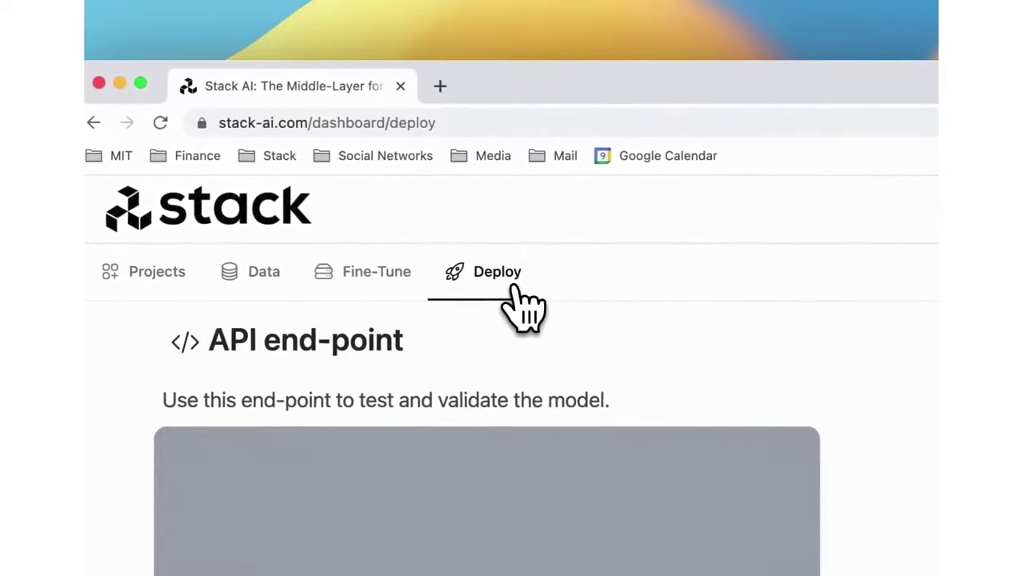
click(376, 462)
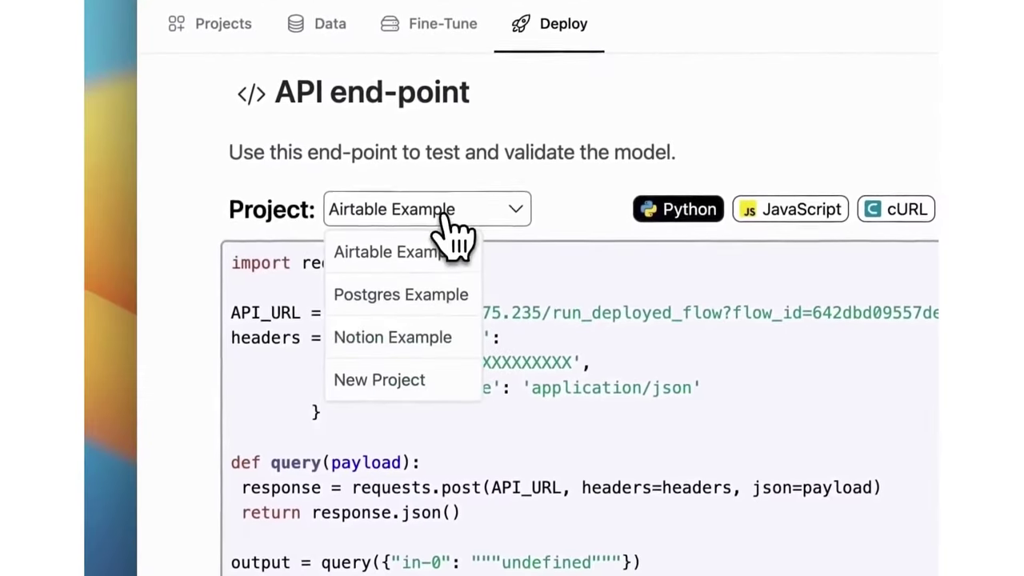
click(420, 380)
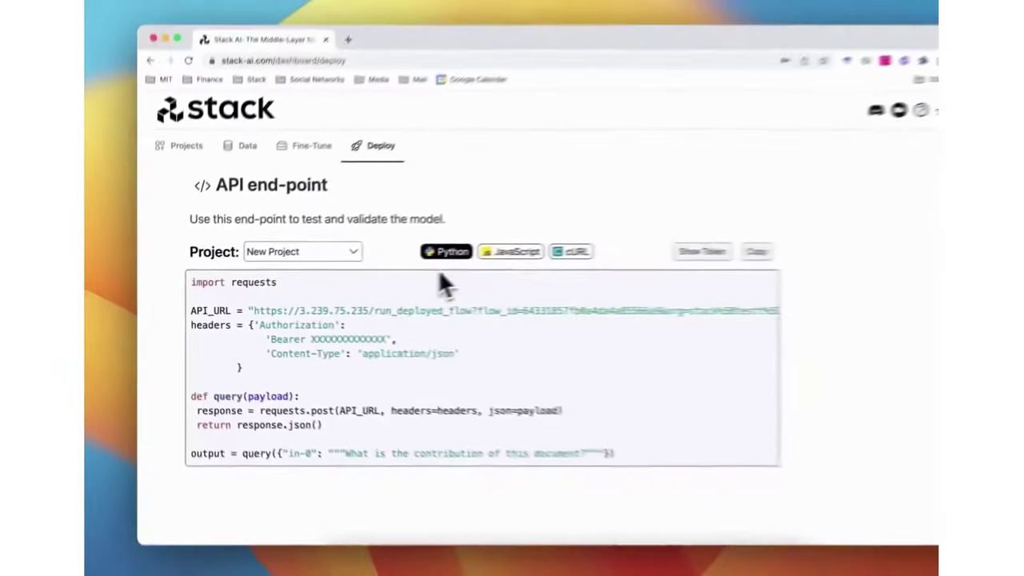
click(509, 254)
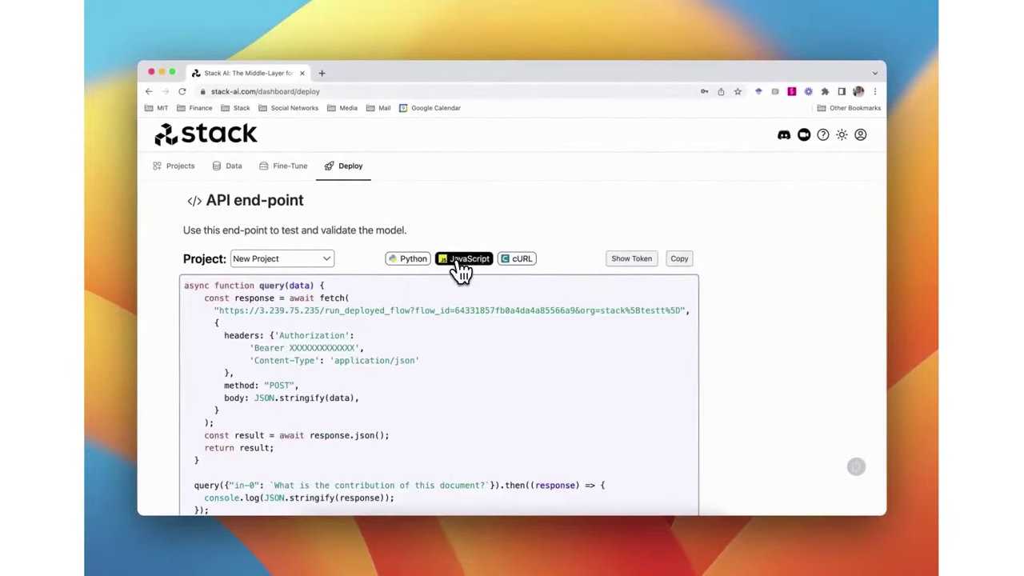
click(518, 264)
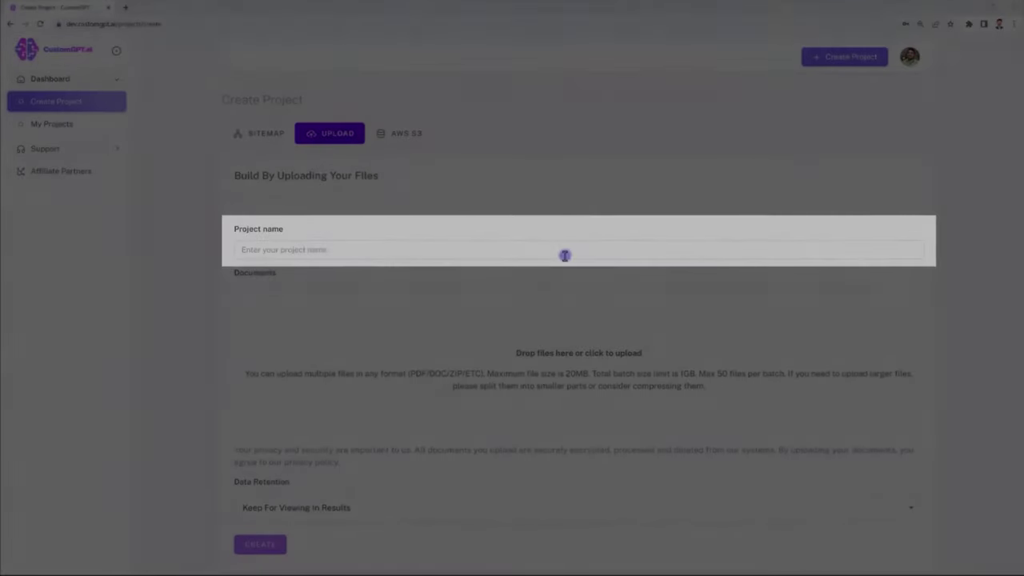
Name the project 'CustomGPT Upload', add the PDF, keep Keep For Viewing In Results, and create it
click(559, 252)
text(CustomGPT Up)
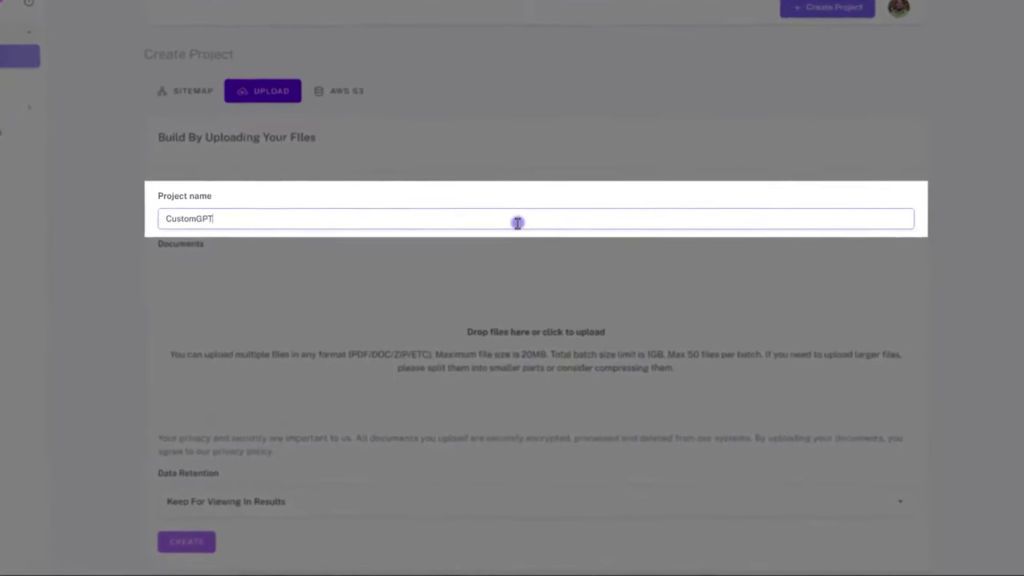
text(load)
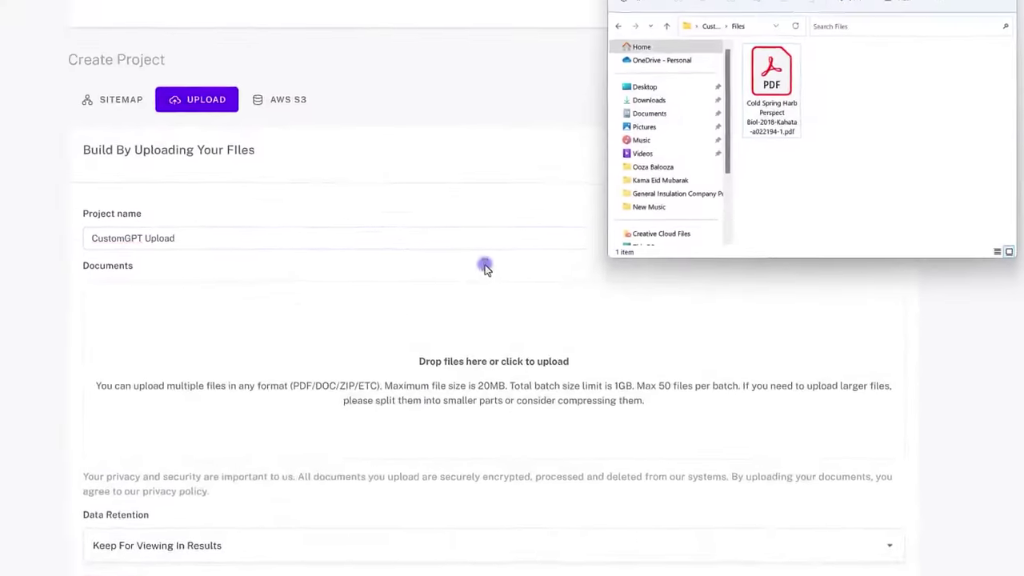
drag(571, 332, 466, 424)
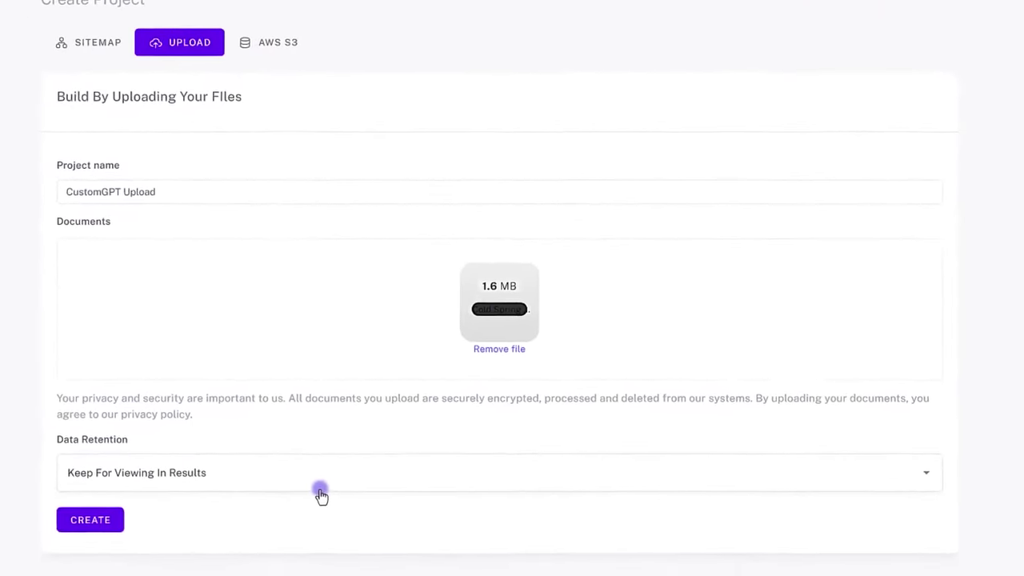
click(331, 453)
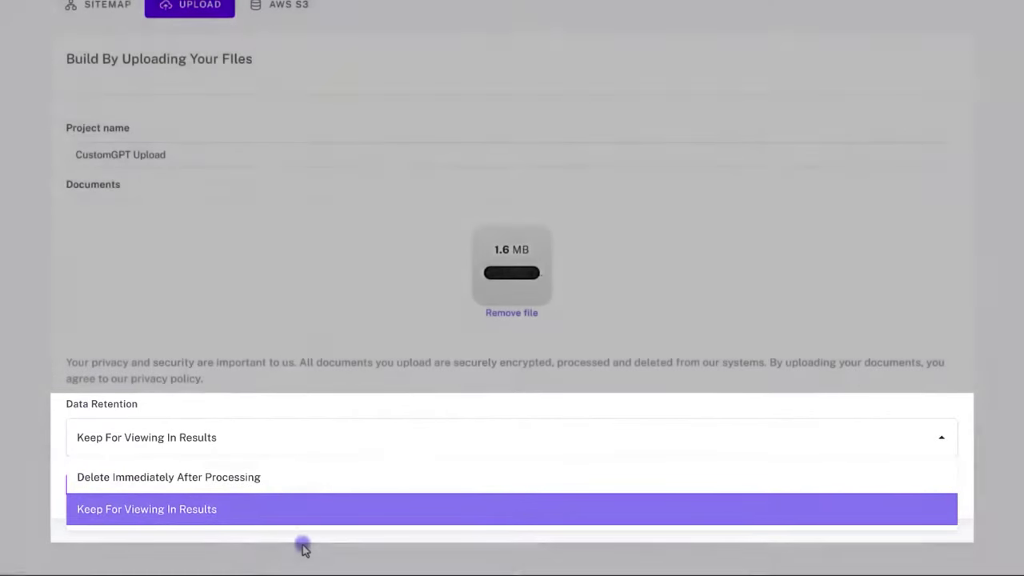
click(303, 547)
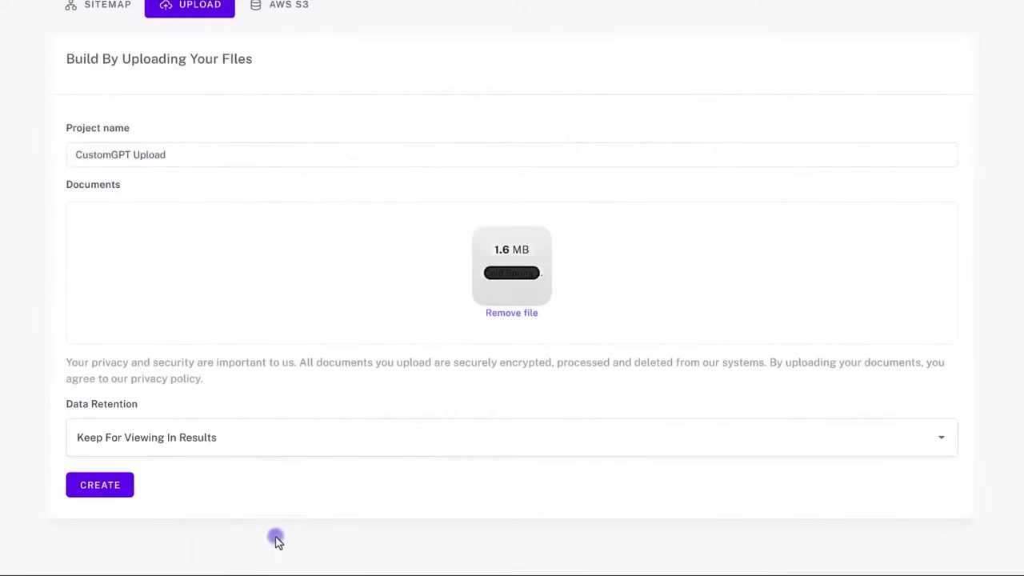
click(100, 484)
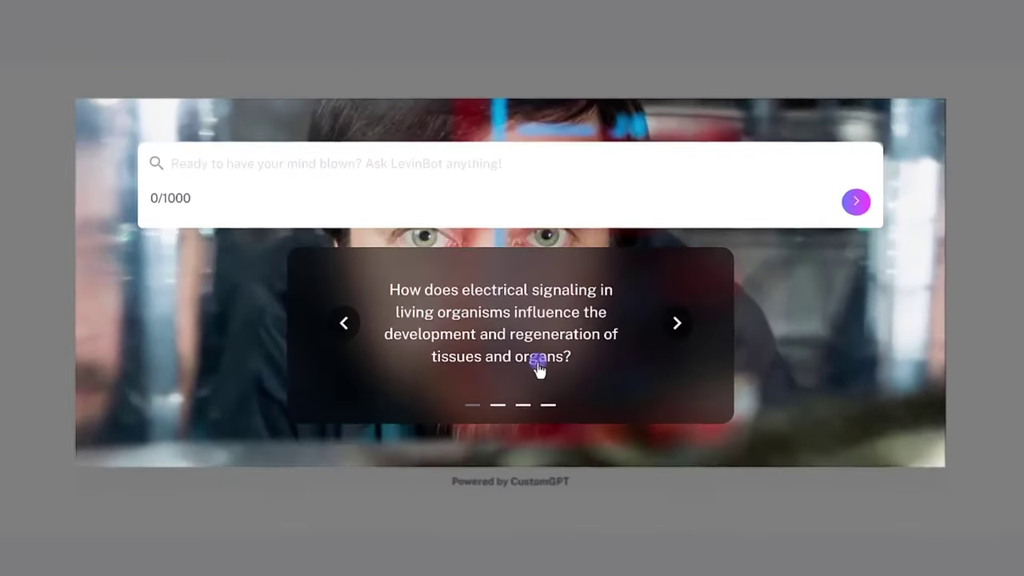
Ask the suggested electrical-signaling question and expand the answer's sources, citing Scientific Reports
click(539, 368)
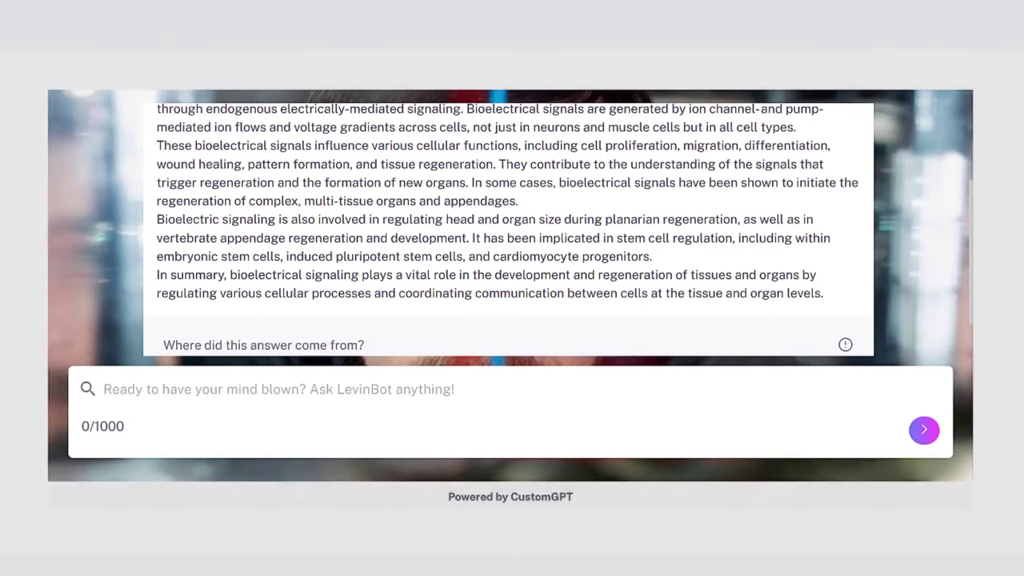
scroll(839, 247, down, 1)
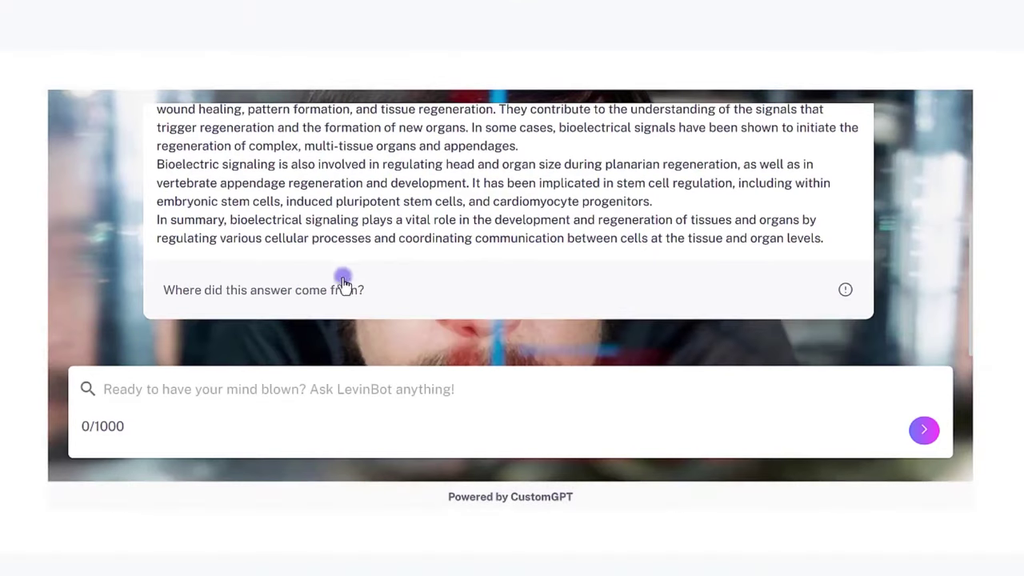
click(301, 292)
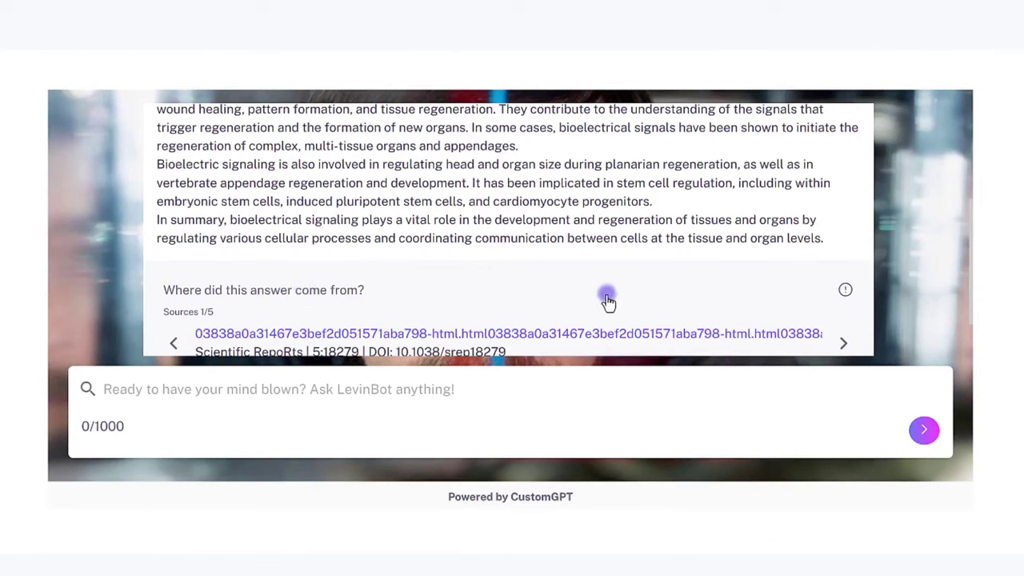
scroll(827, 289, down, 1)
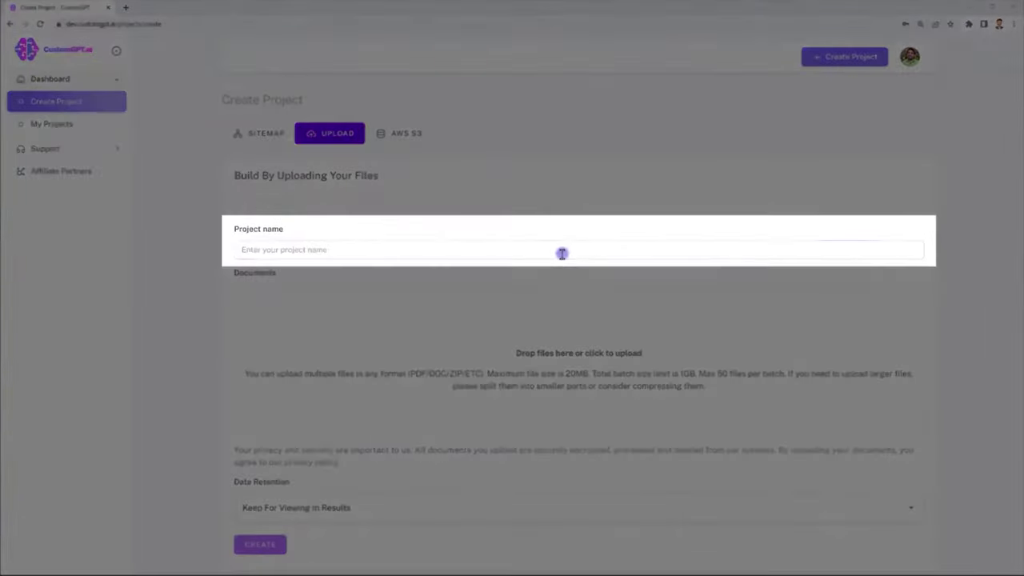
Enter 'CustomGPT Upload' as the name, drop in the PDF, and keep Keep For Viewing In Results retention
click(560, 253)
text(CustomGPT Uplo)
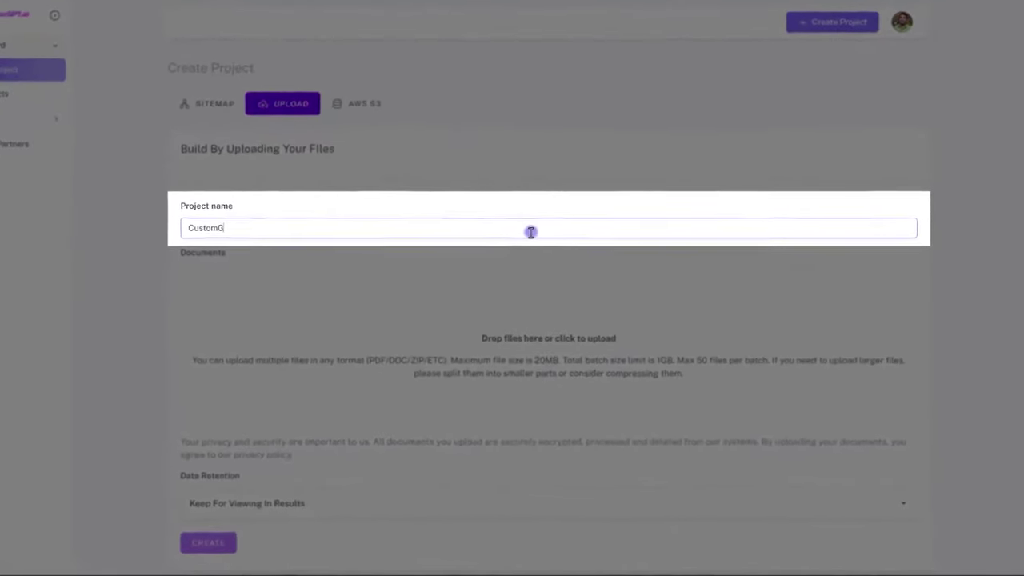
text(ad)
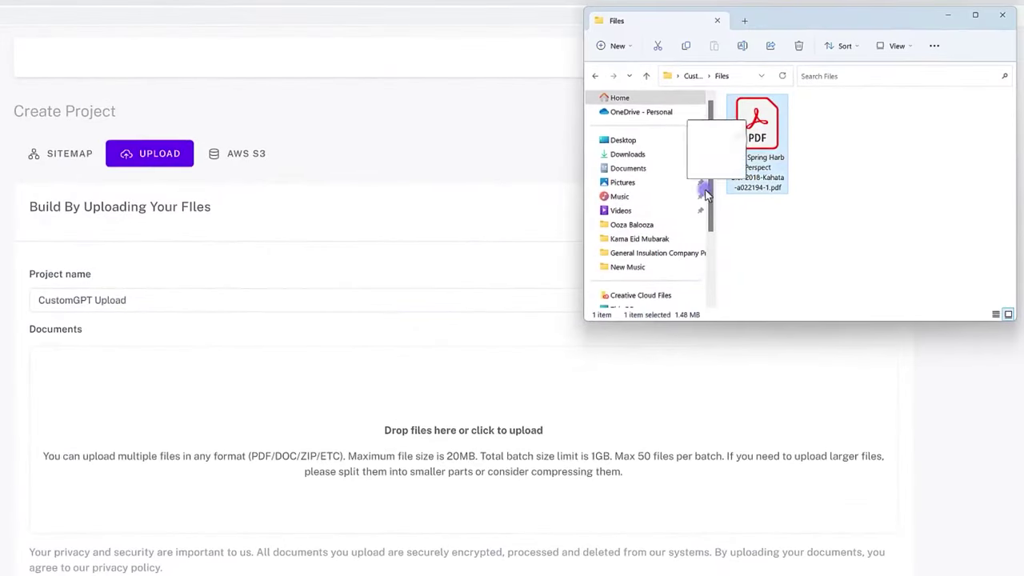
drag(706, 195, 468, 424)
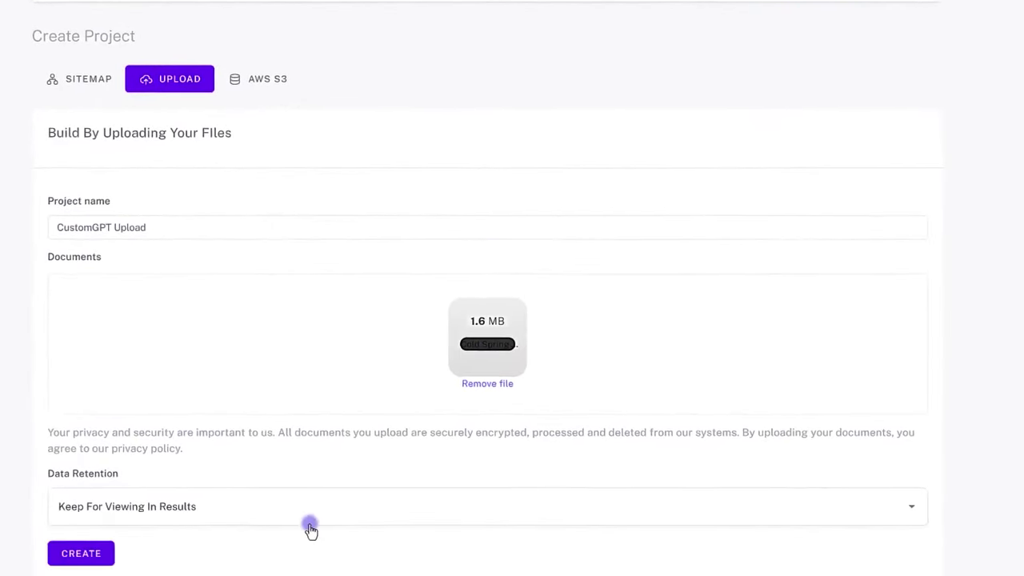
click(332, 453)
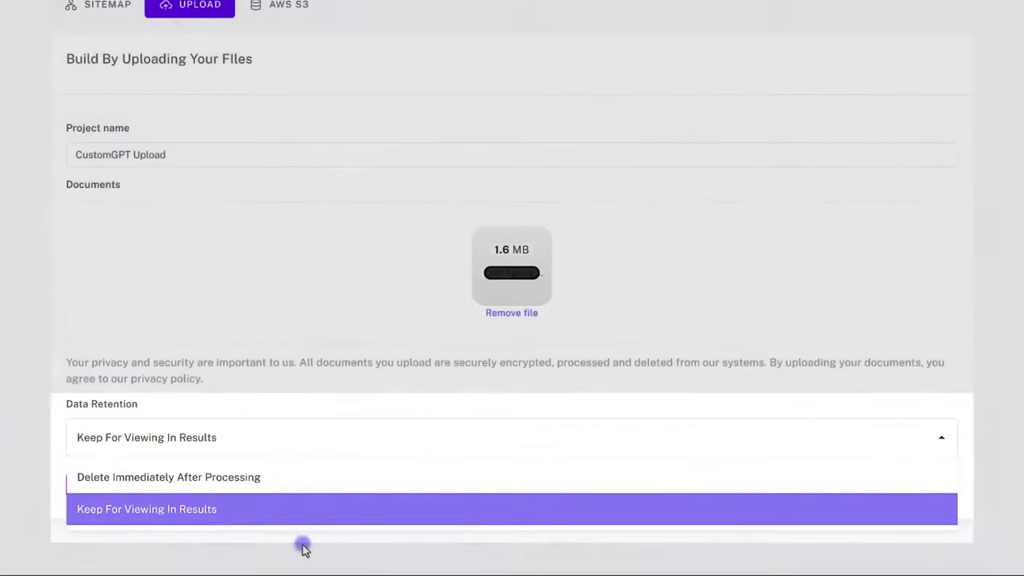
click(302, 546)
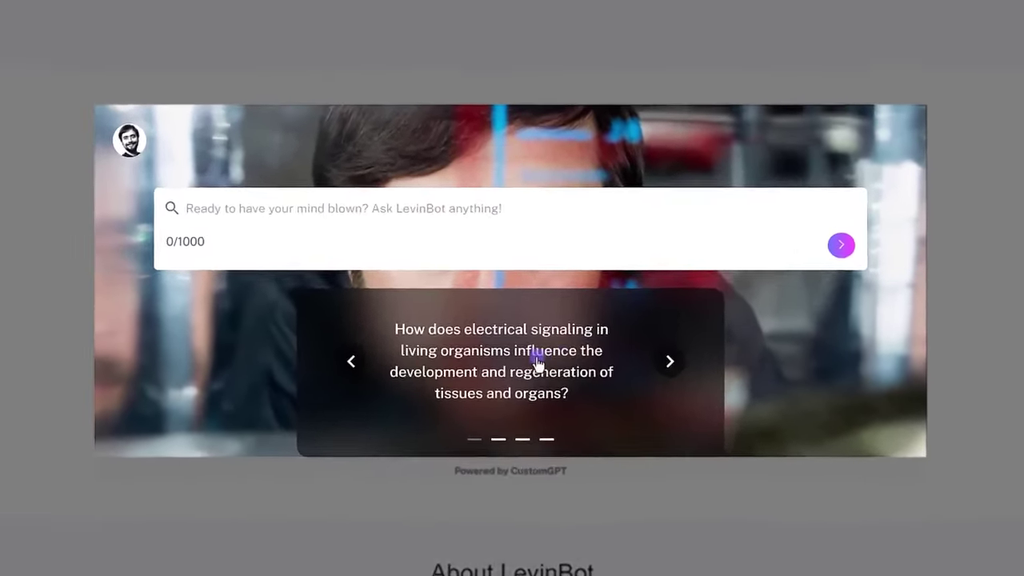
Send the suggested question on electrical signaling in tissue development and regeneration
click(539, 364)
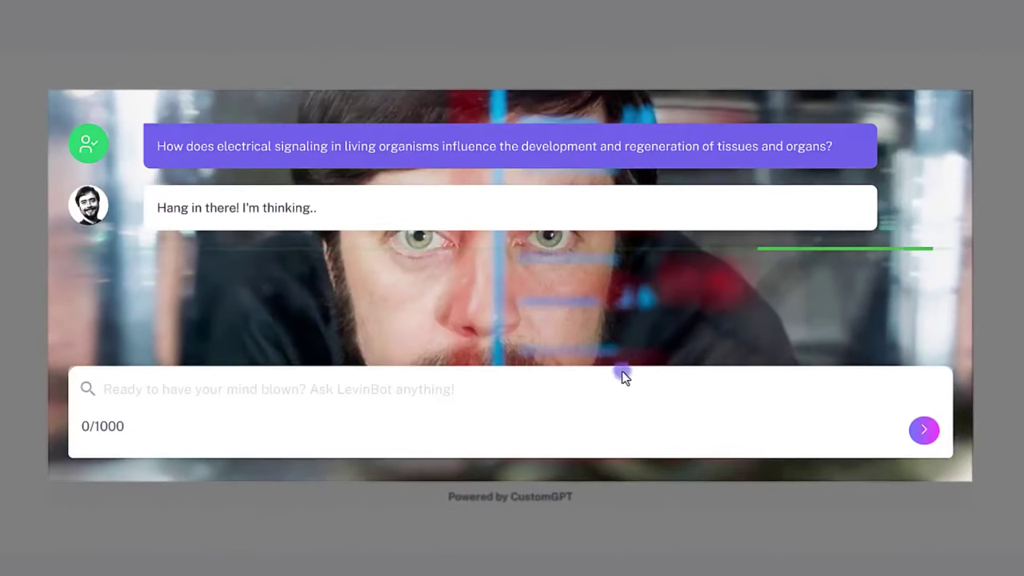